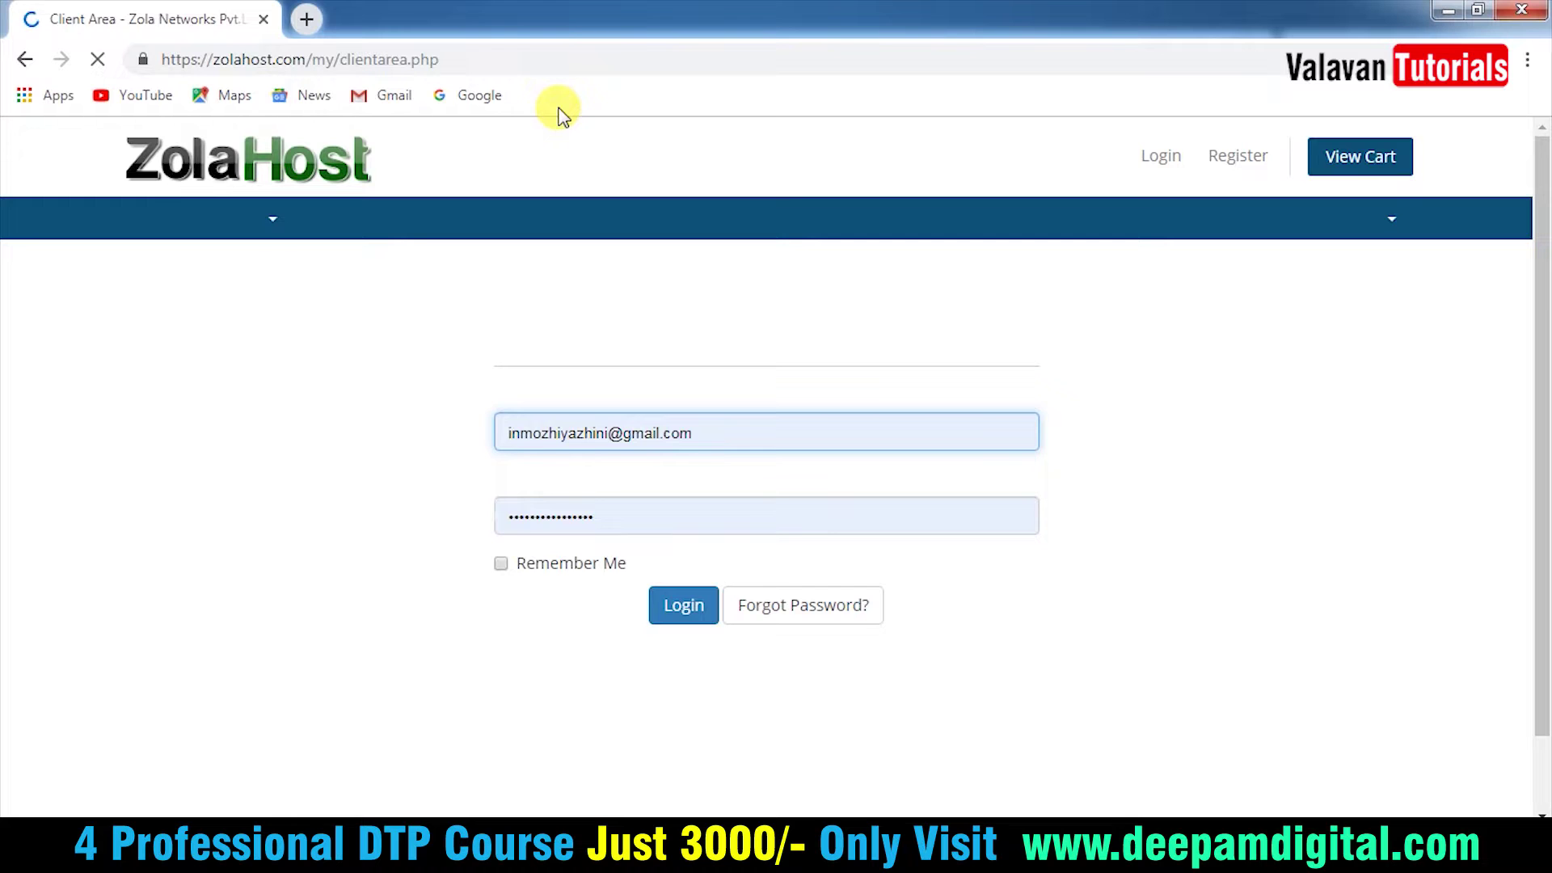
Step: Sign in to the ZolaHost client area with the account e-mail and password
click(677, 604)
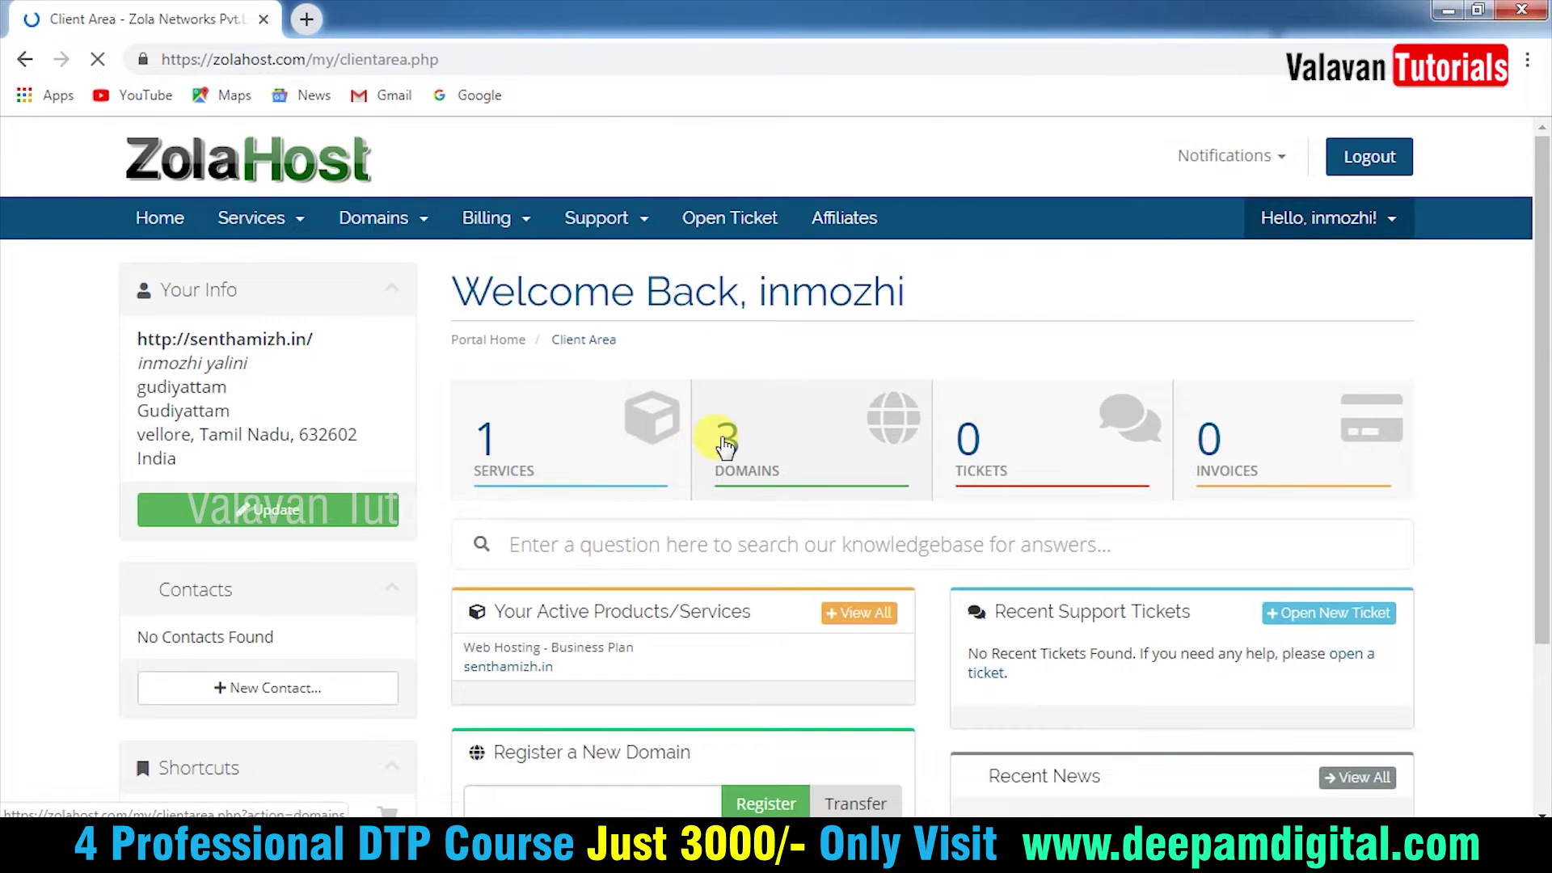
Step: Open the Business Plan hosting from Services and launch its cPanel login
scroll(942, 512, down, 3)
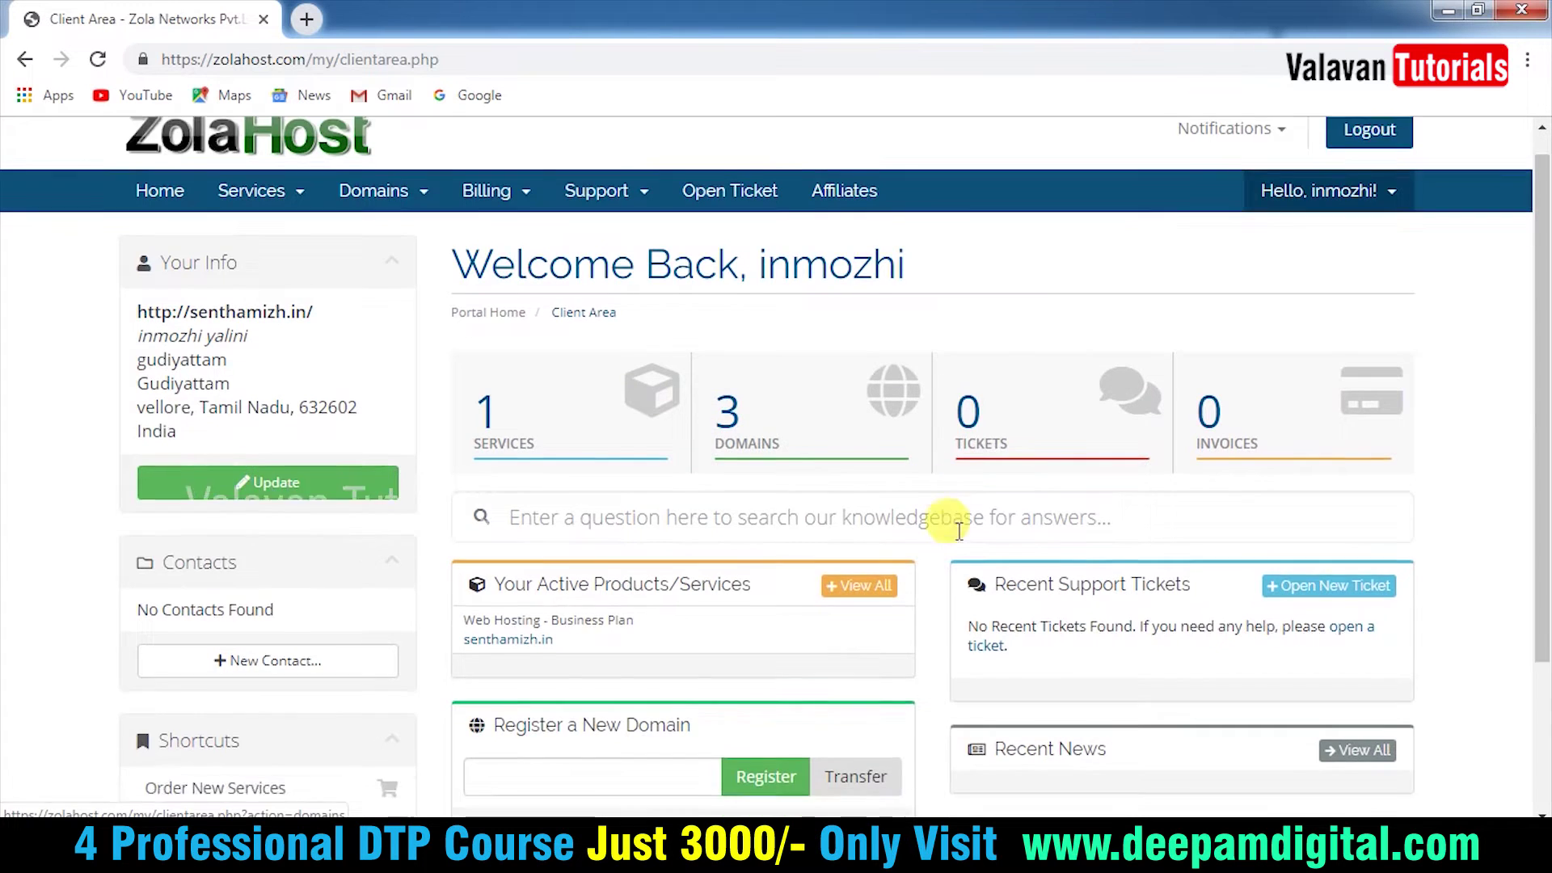
scroll(1115, 422, up, 3)
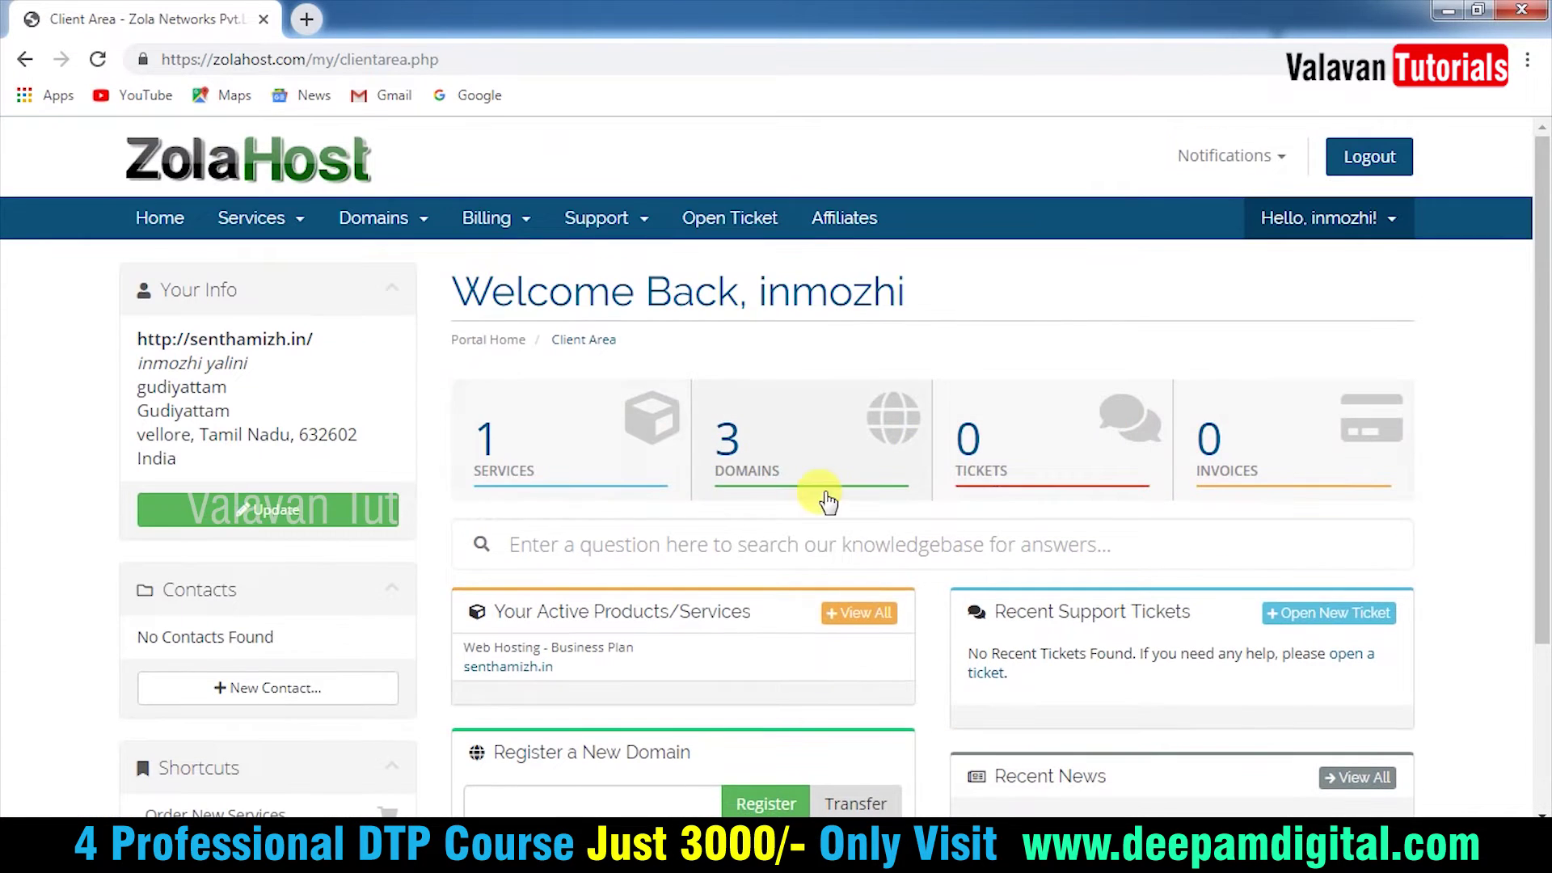
click(572, 465)
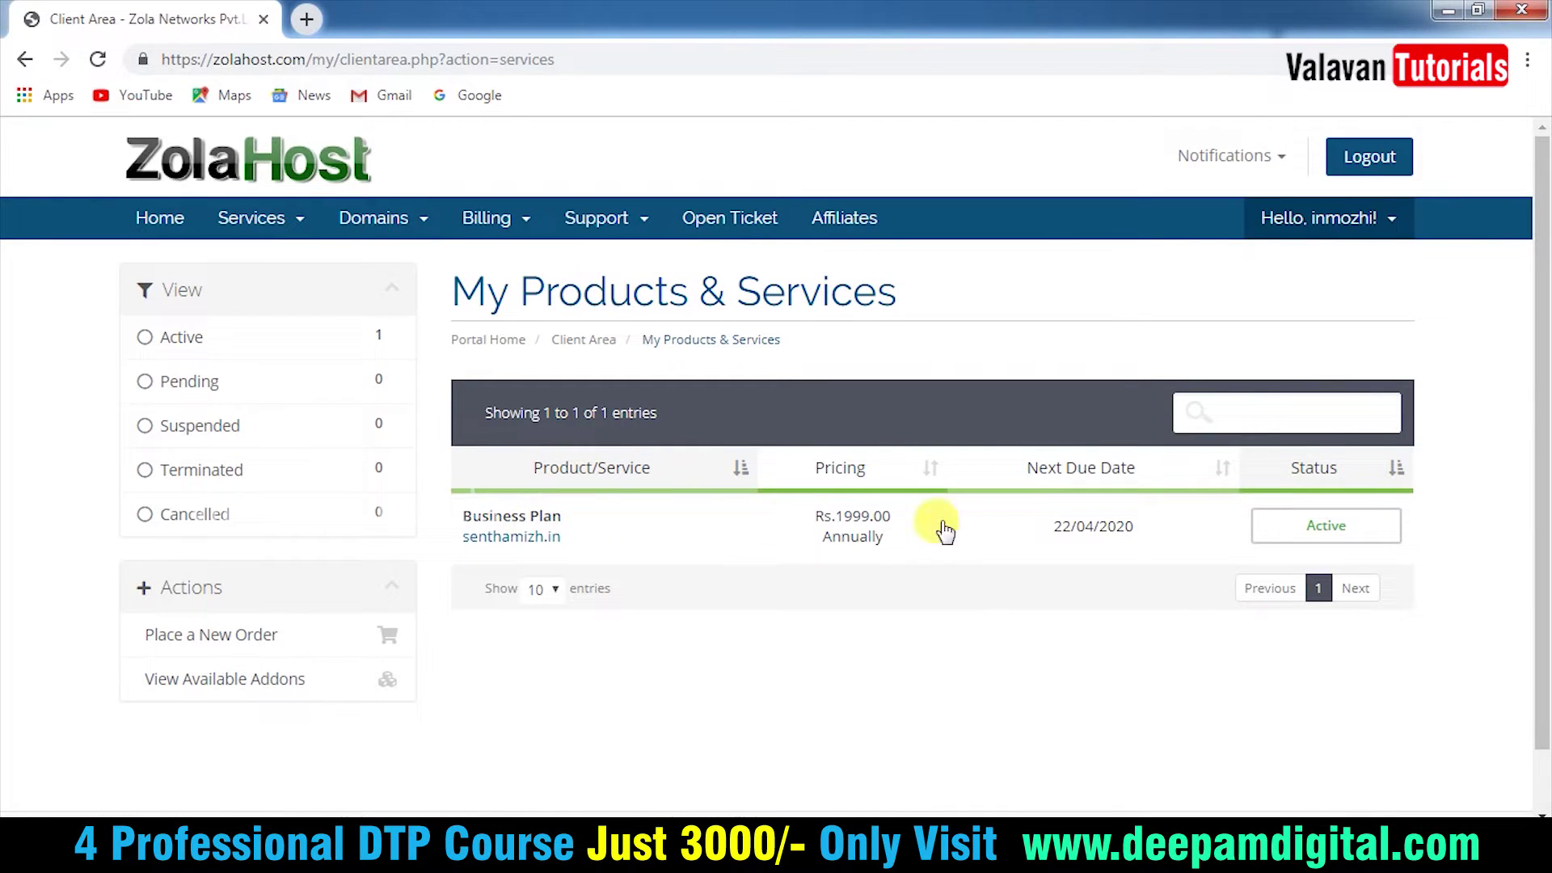
click(1315, 529)
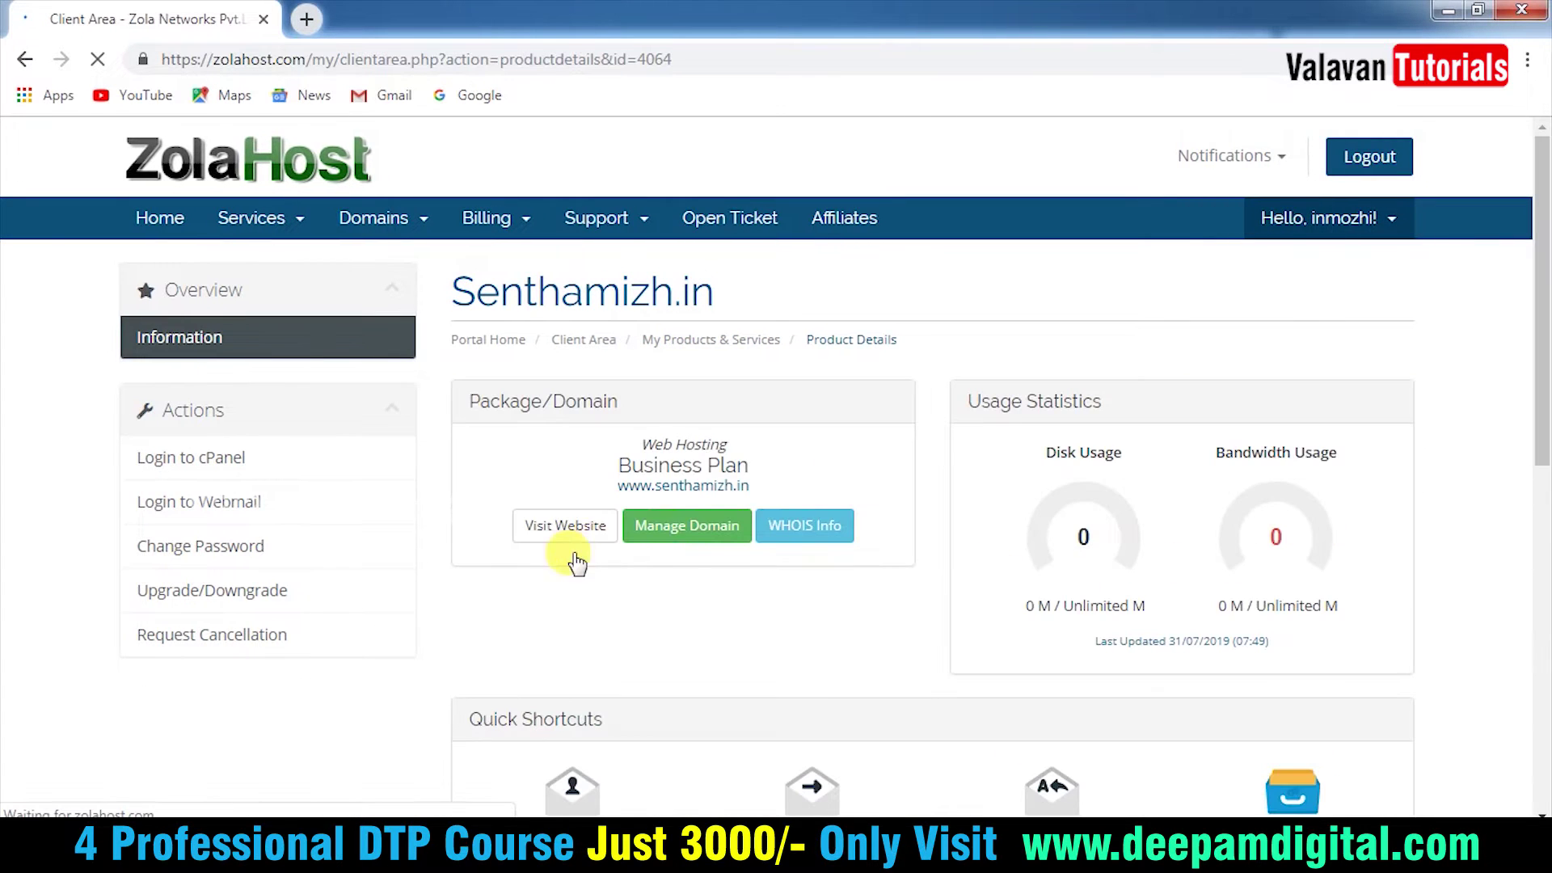
scroll(832, 606, down, 3)
scroll(963, 463, up, 2)
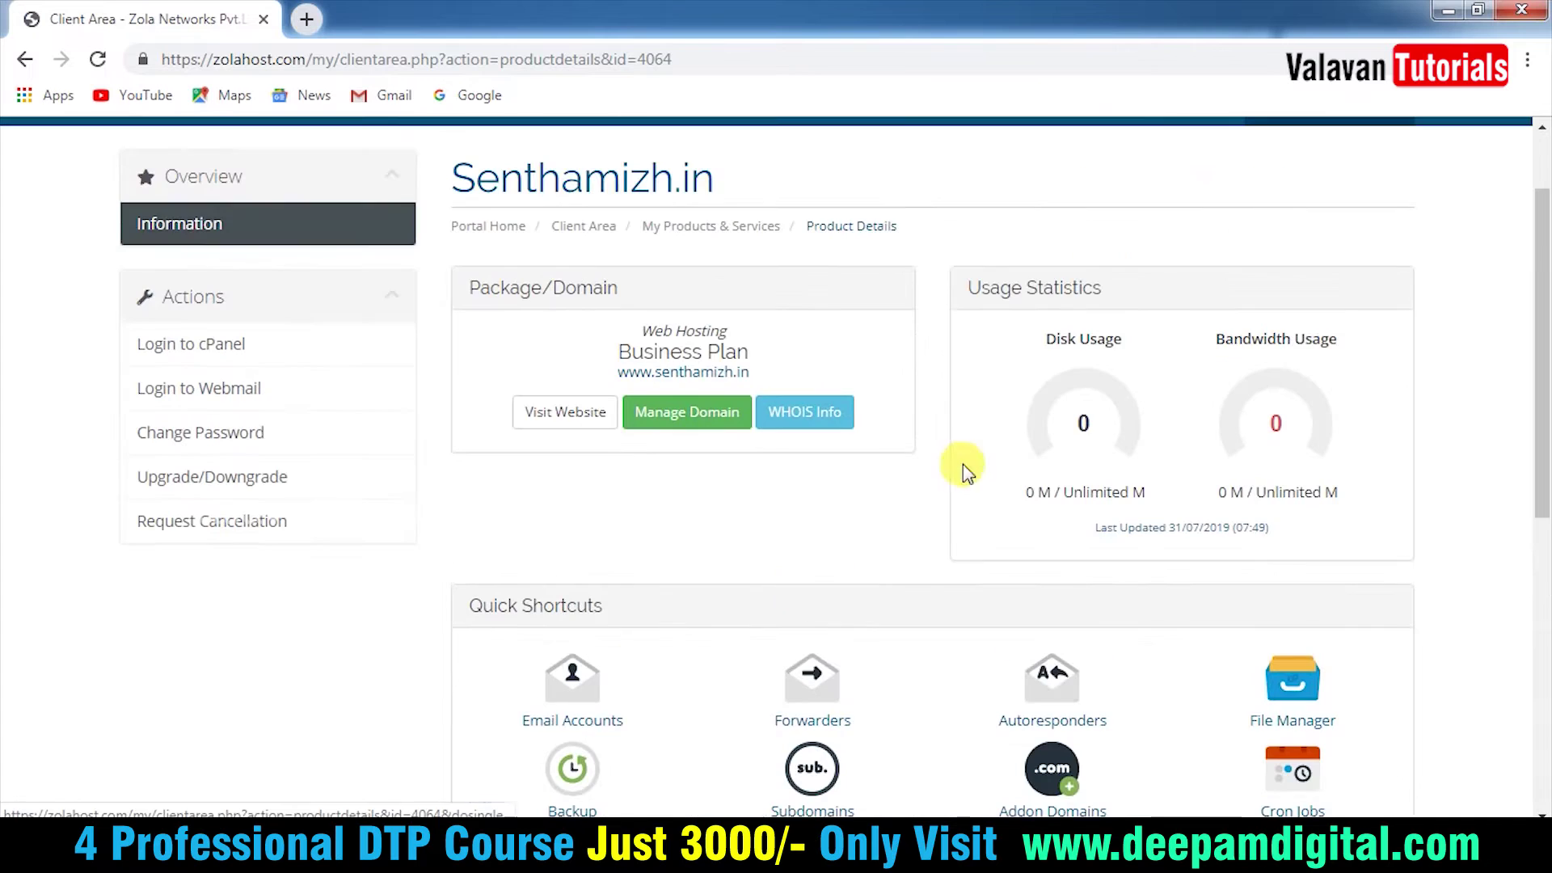
scroll(921, 683, down, 3)
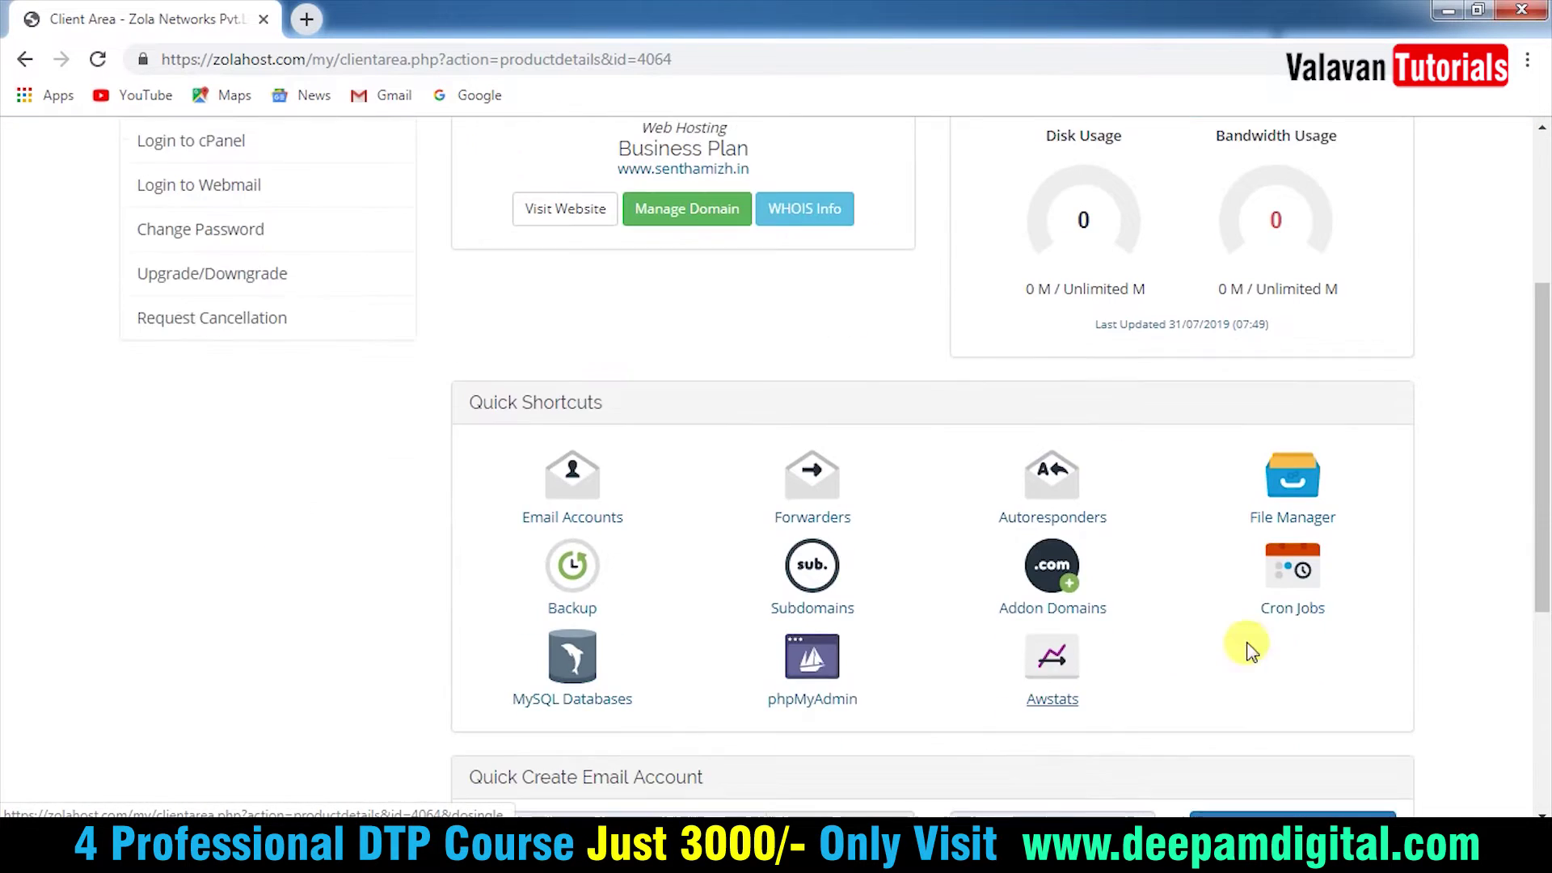
scroll(633, 527, up, 3)
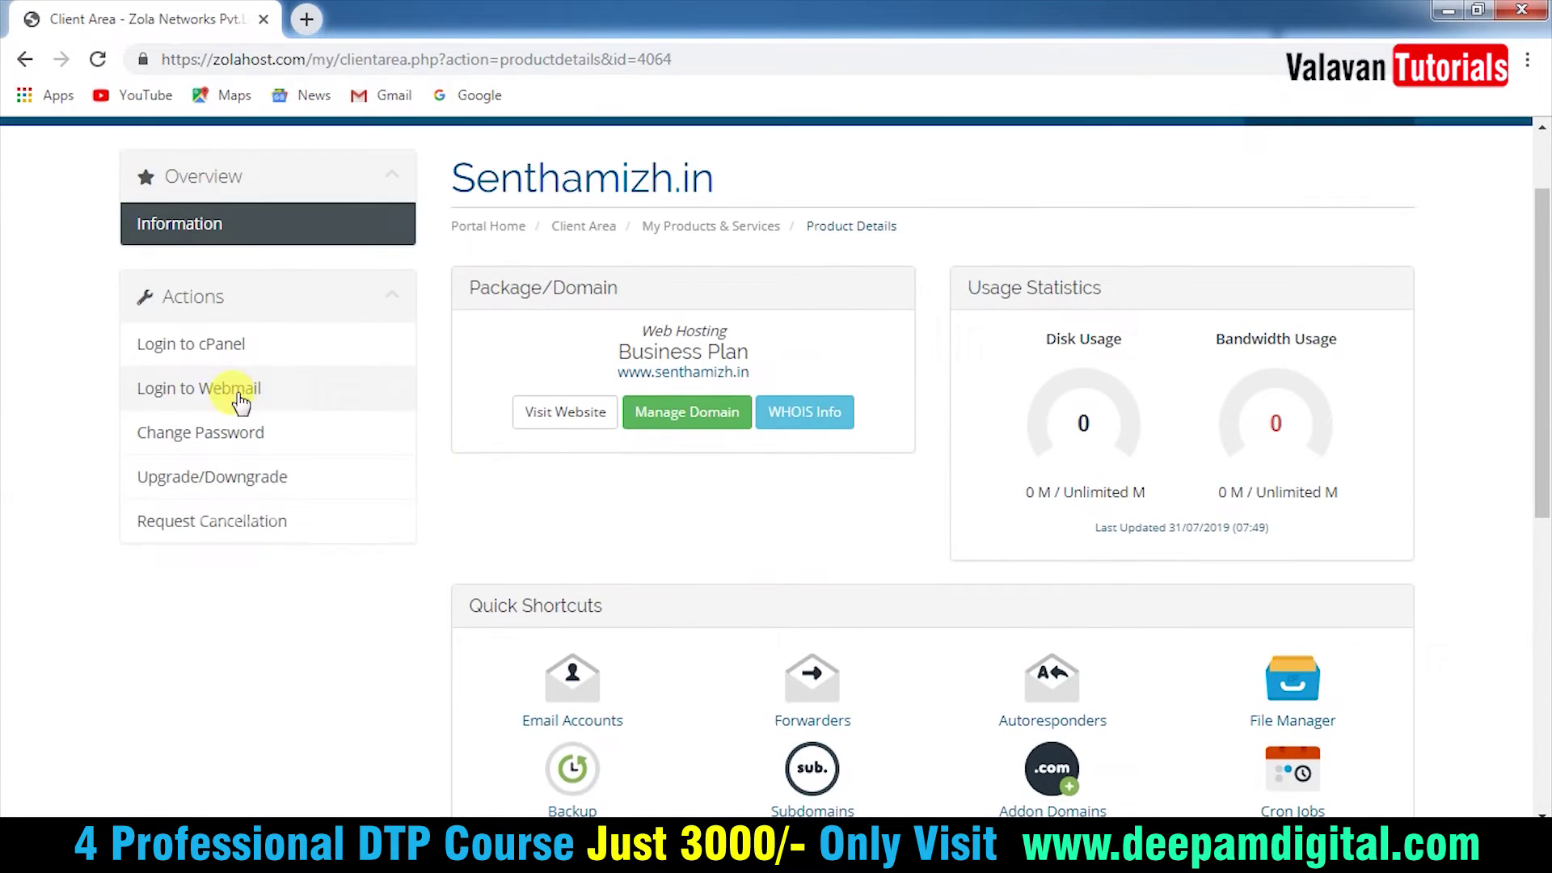
click(218, 349)
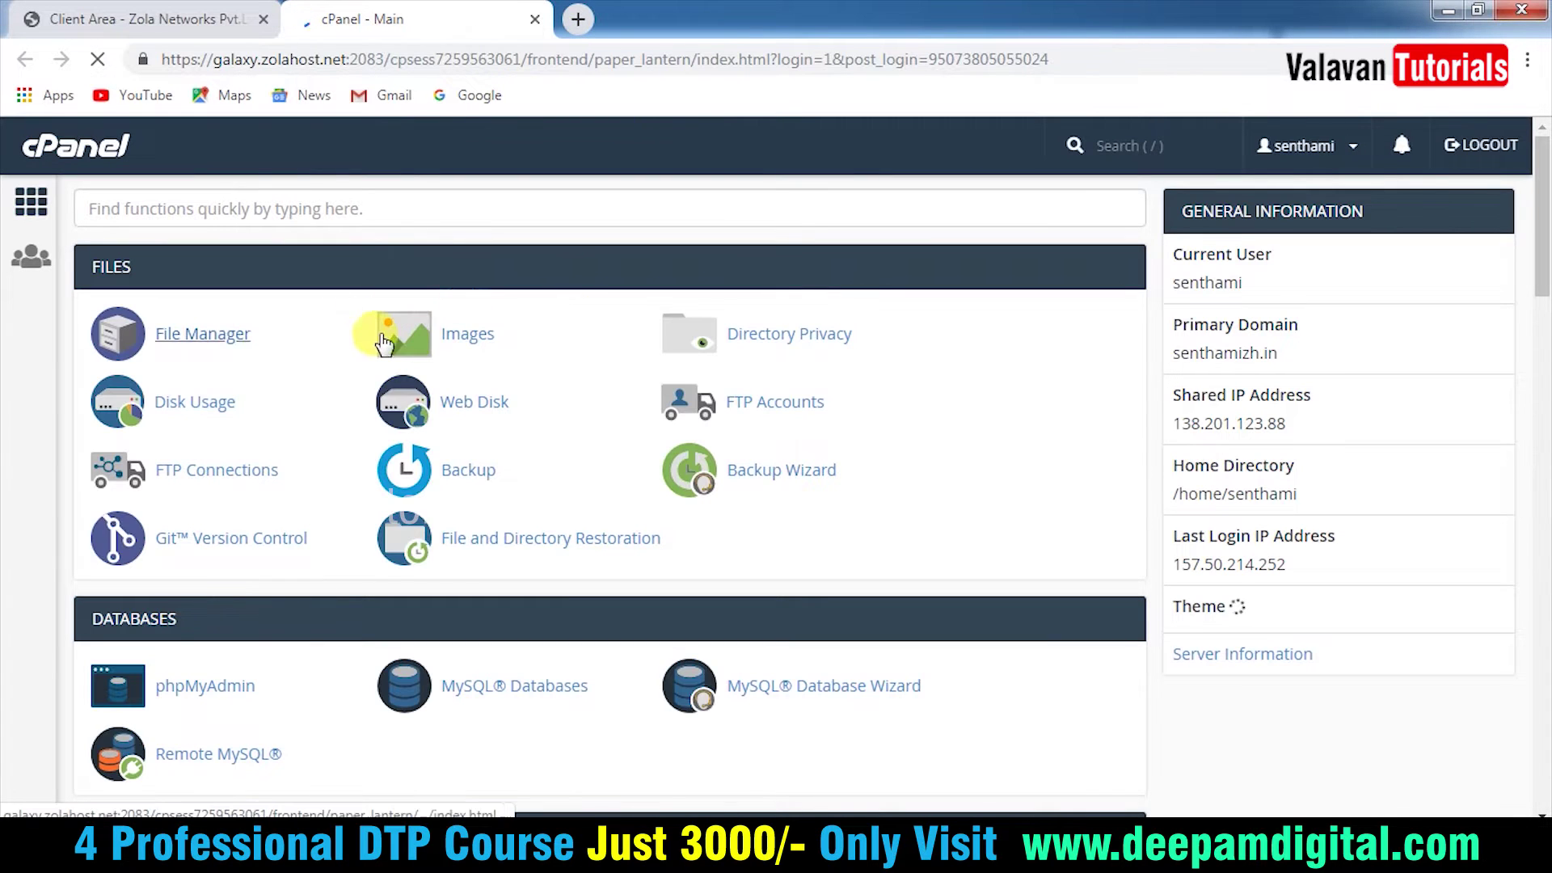
Step: Scroll through the senthamizh.in cPanel dashboard sections down to Email
scroll(705, 507, down, 8)
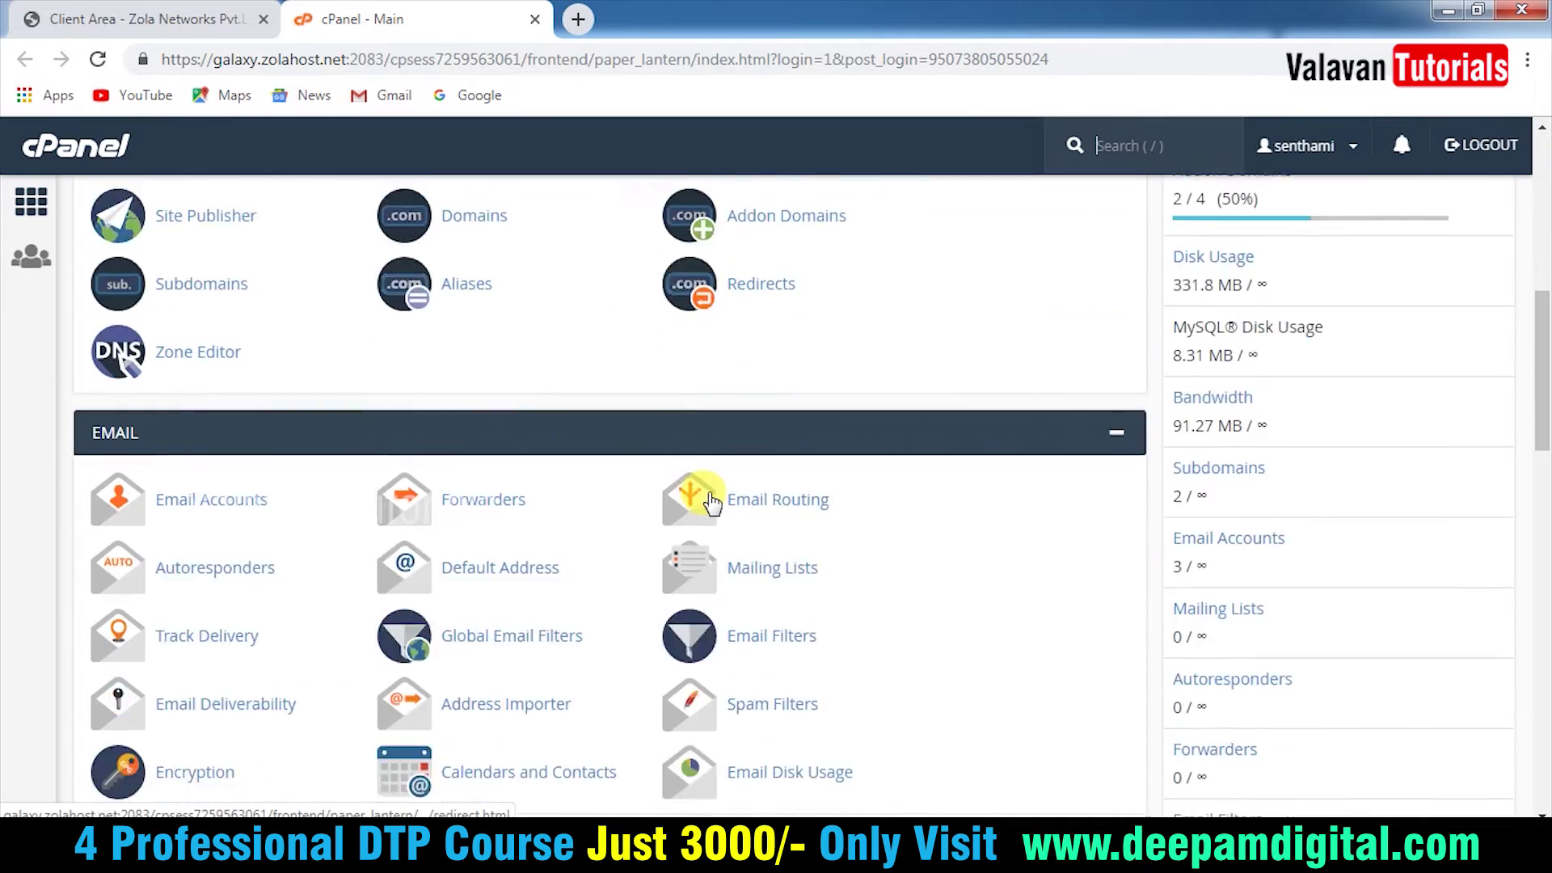
scroll(712, 503, down, 15)
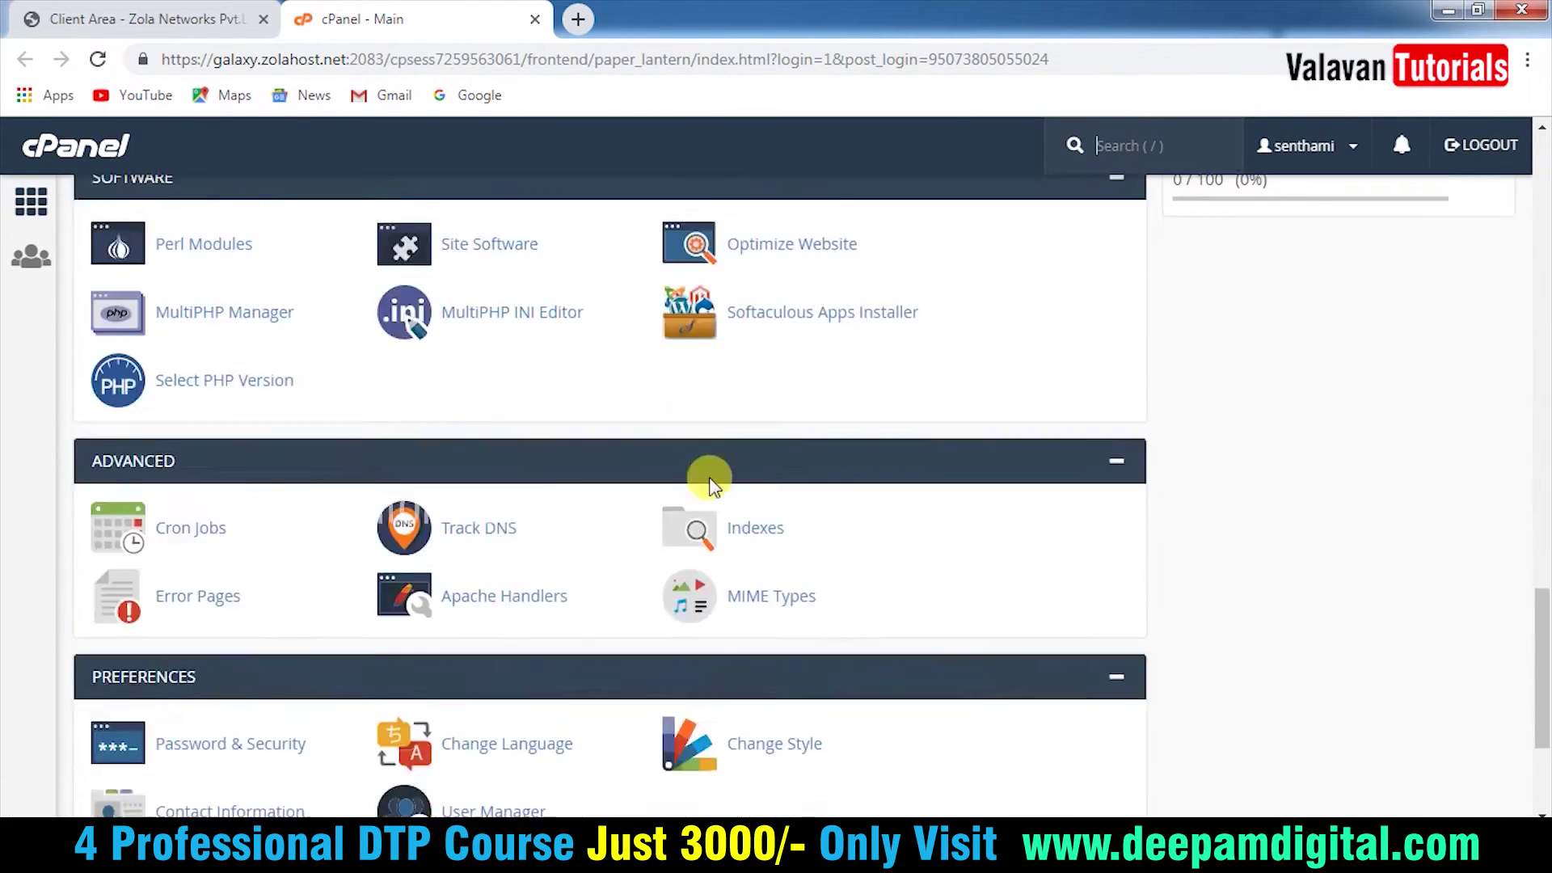
scroll(711, 483, down, 5)
scroll(586, 557, up, 10)
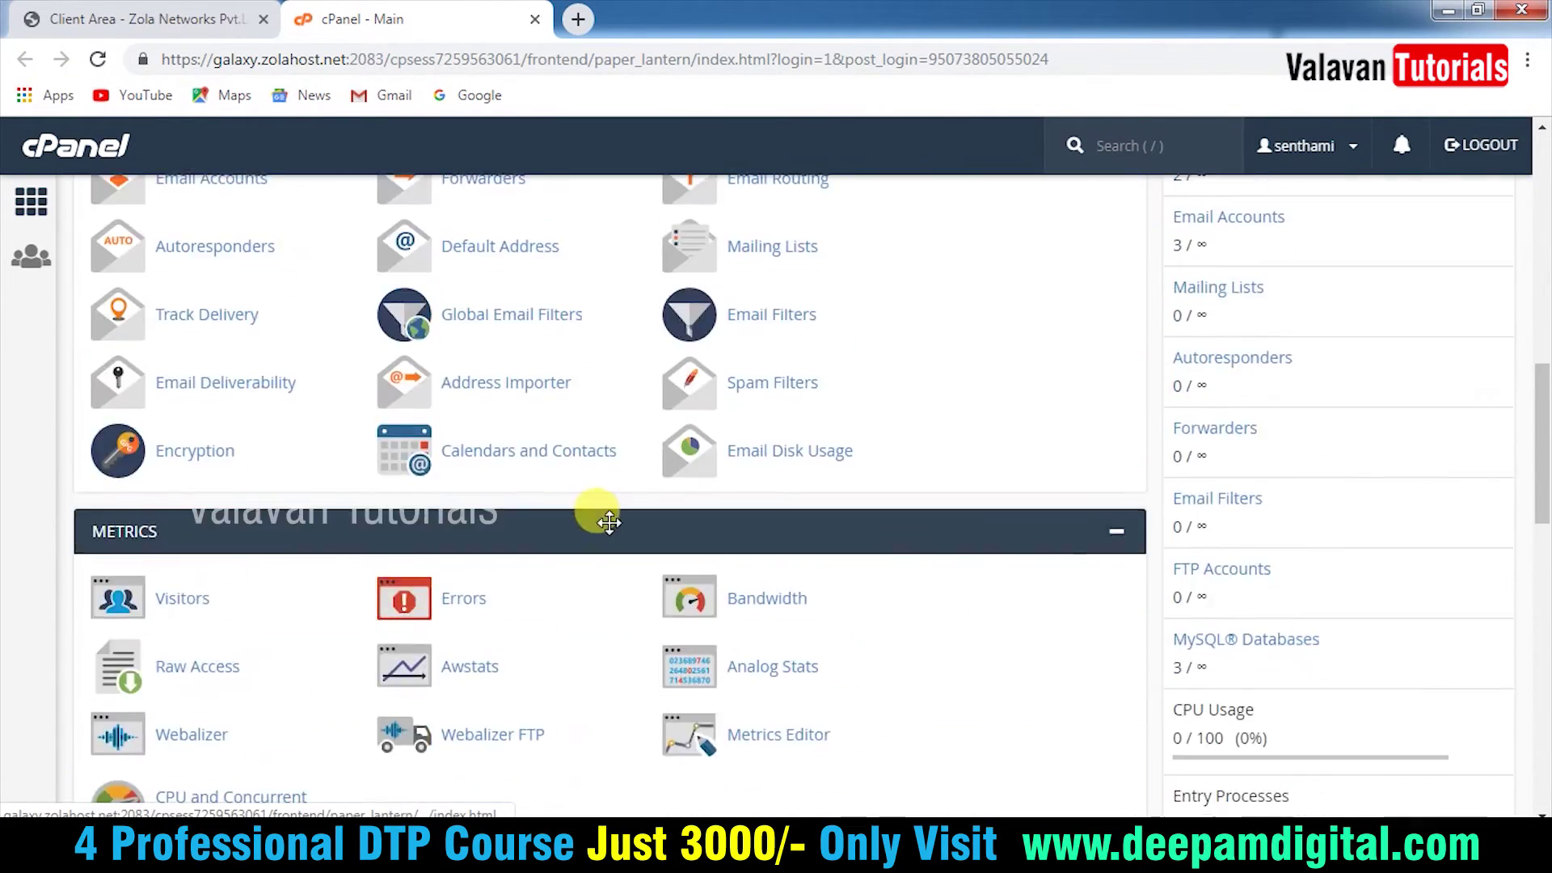
scroll(608, 522, up, 10)
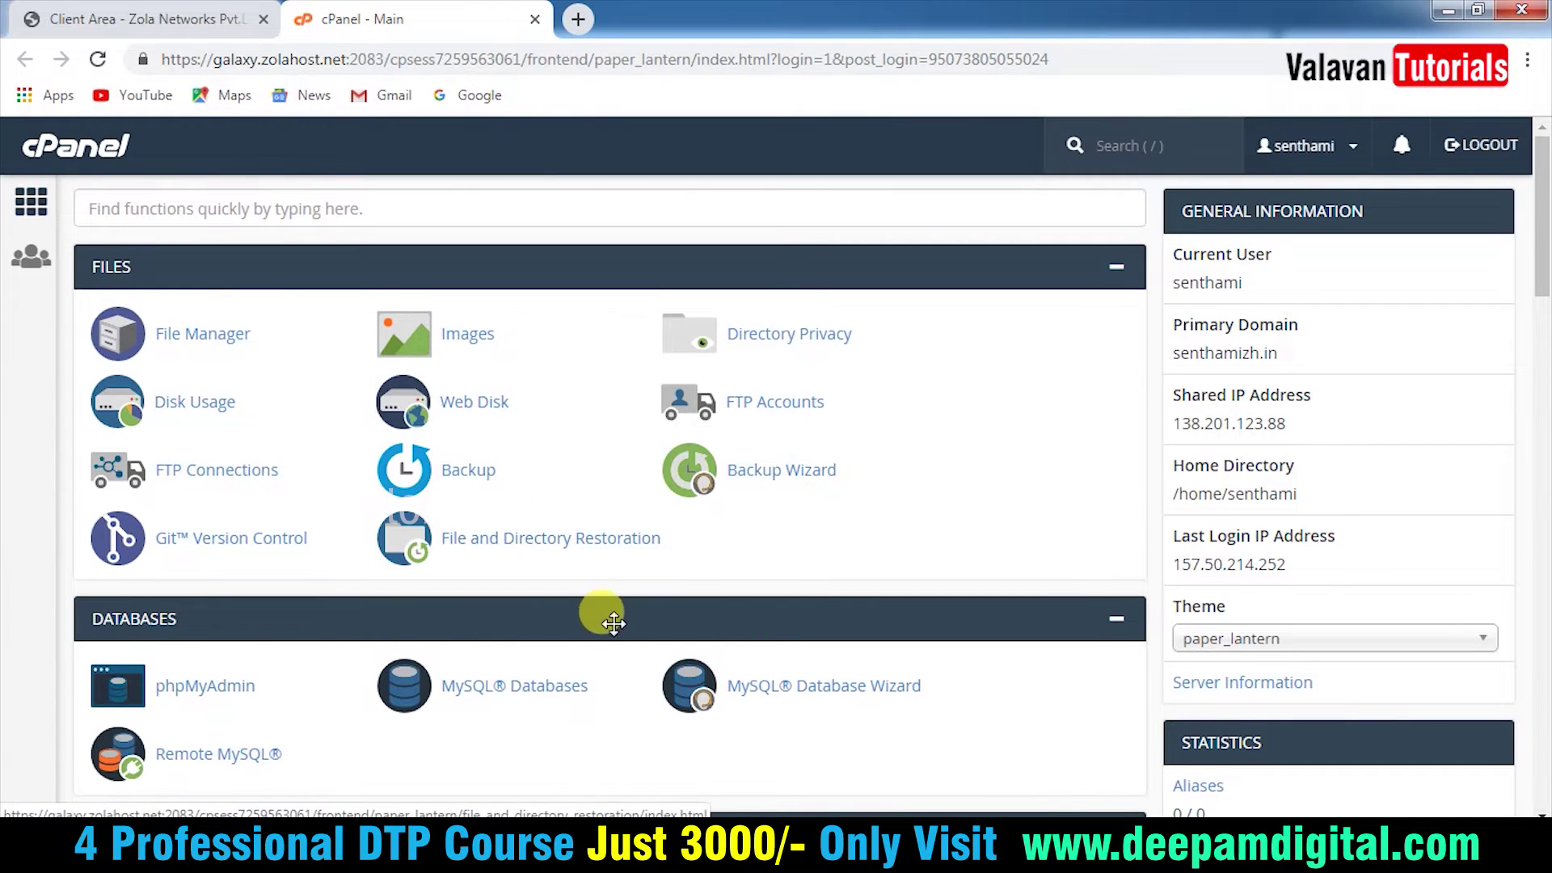
scroll(606, 614, down, 3)
scroll(620, 618, down, 4)
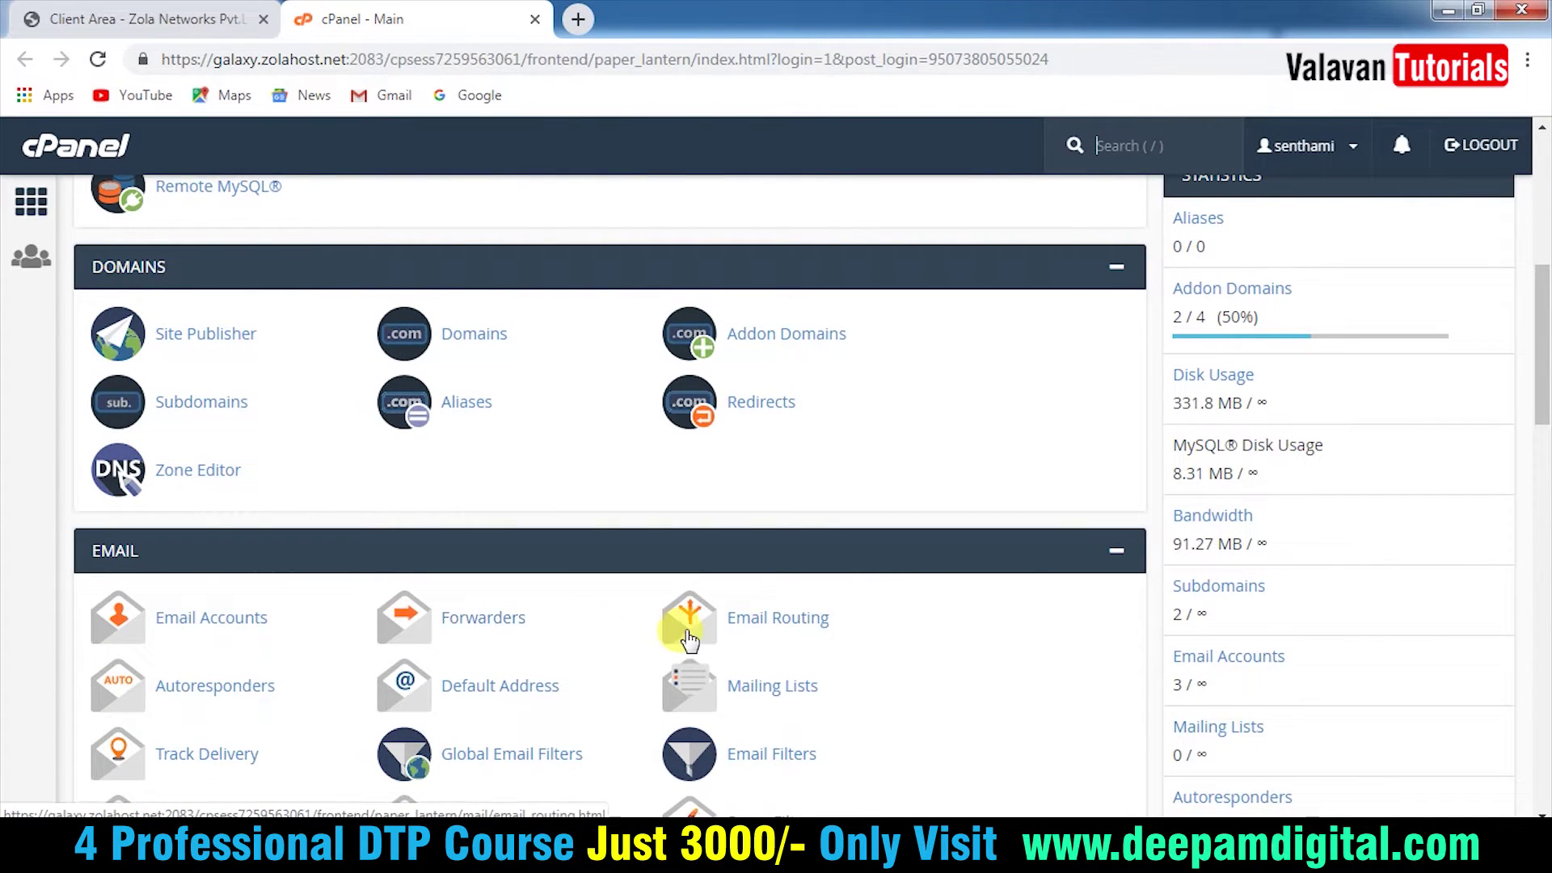
Step: Open the Email Accounts manager for senthamizh.in
click(187, 622)
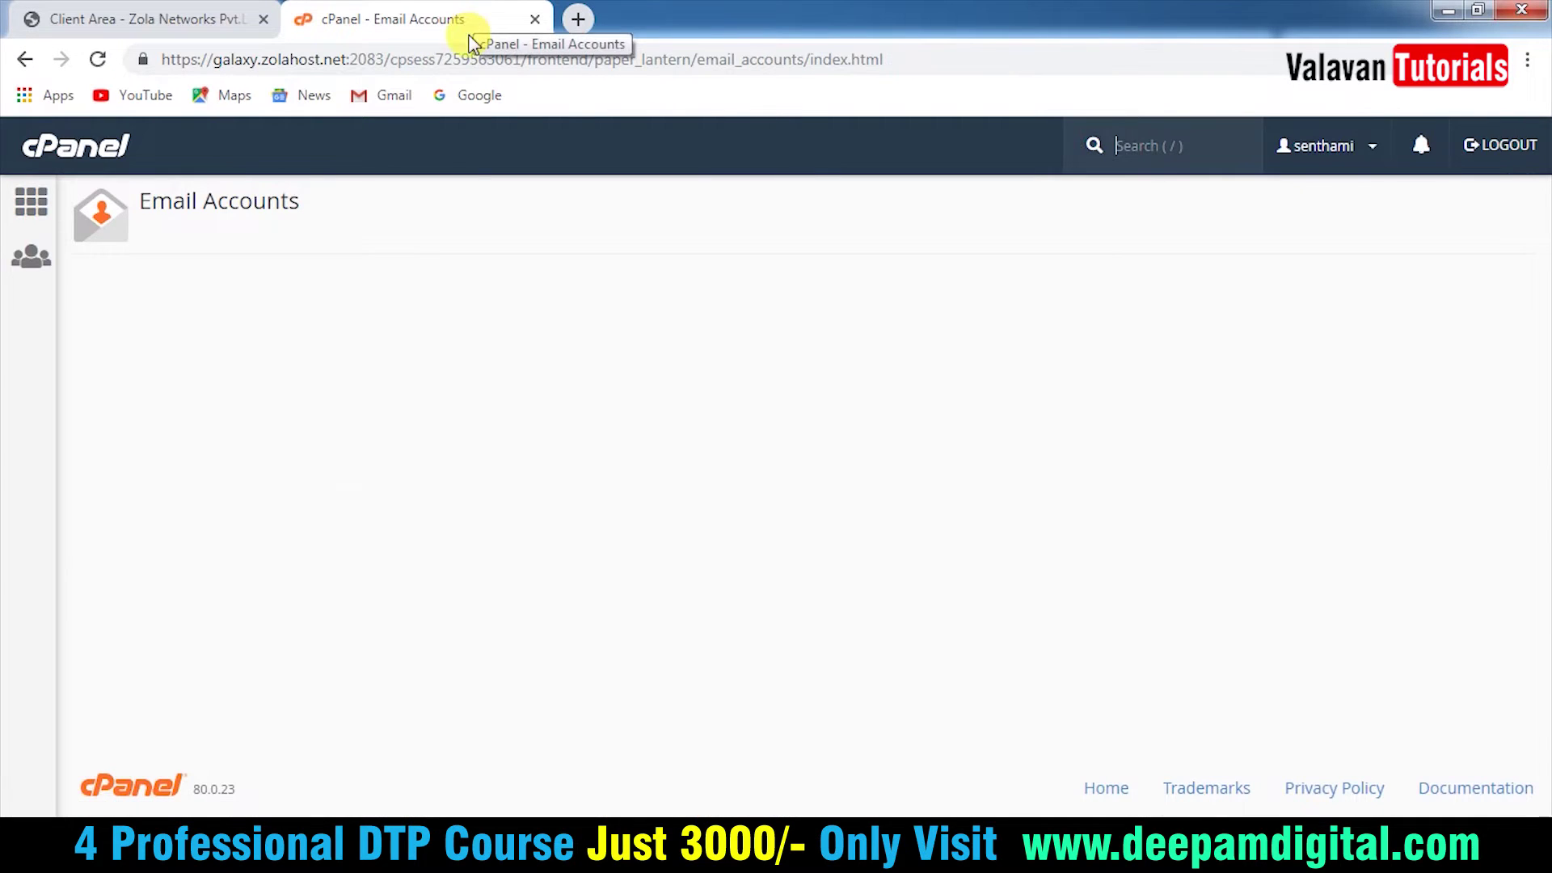
scroll(586, 505, down, 1)
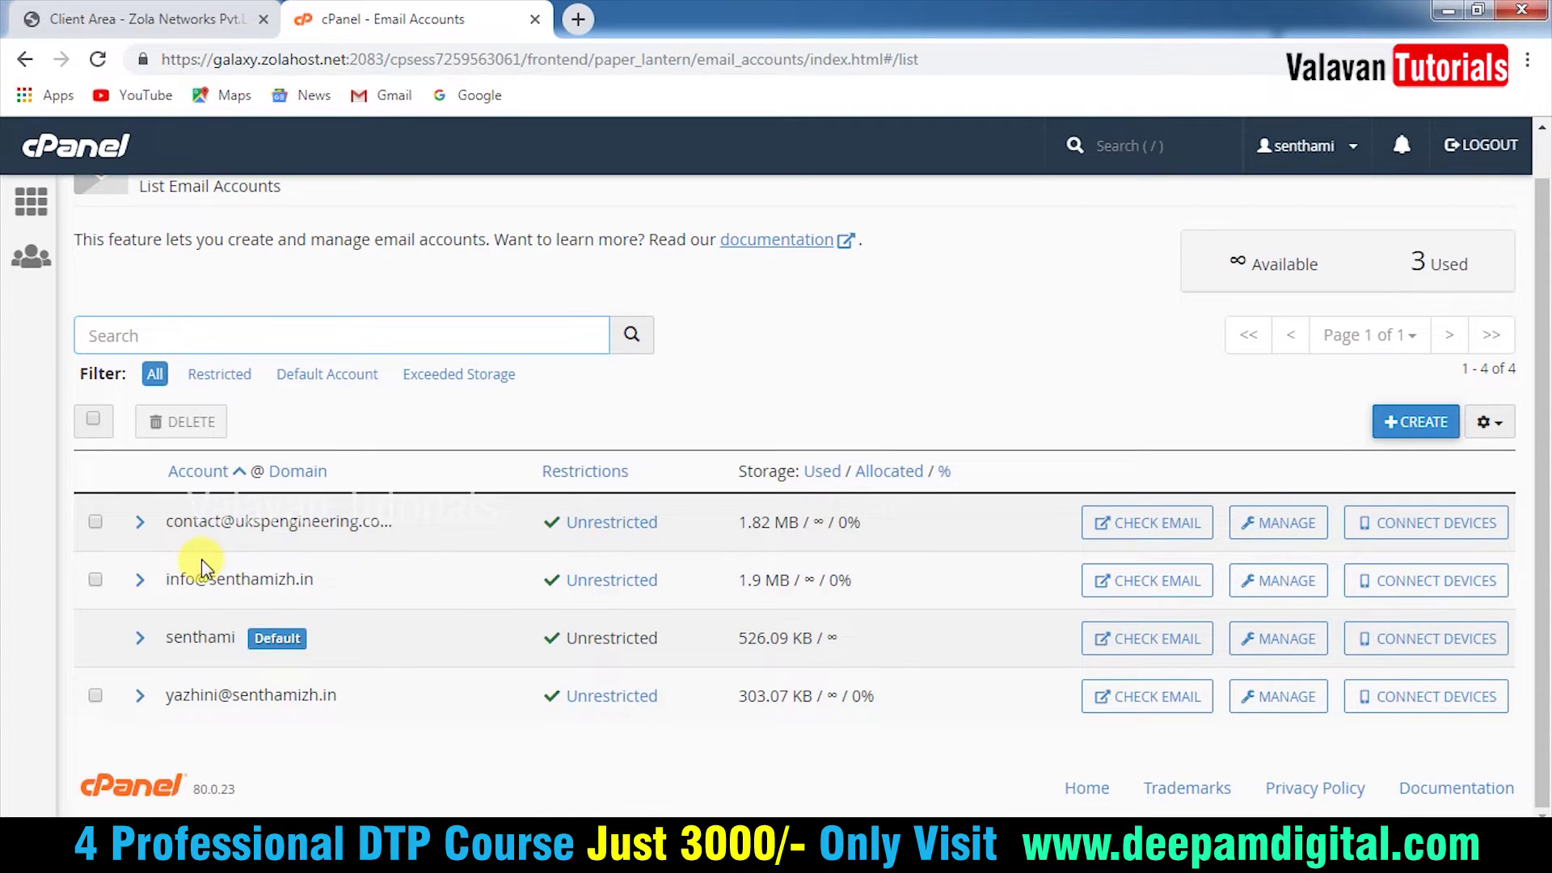
drag(173, 639, 192, 645)
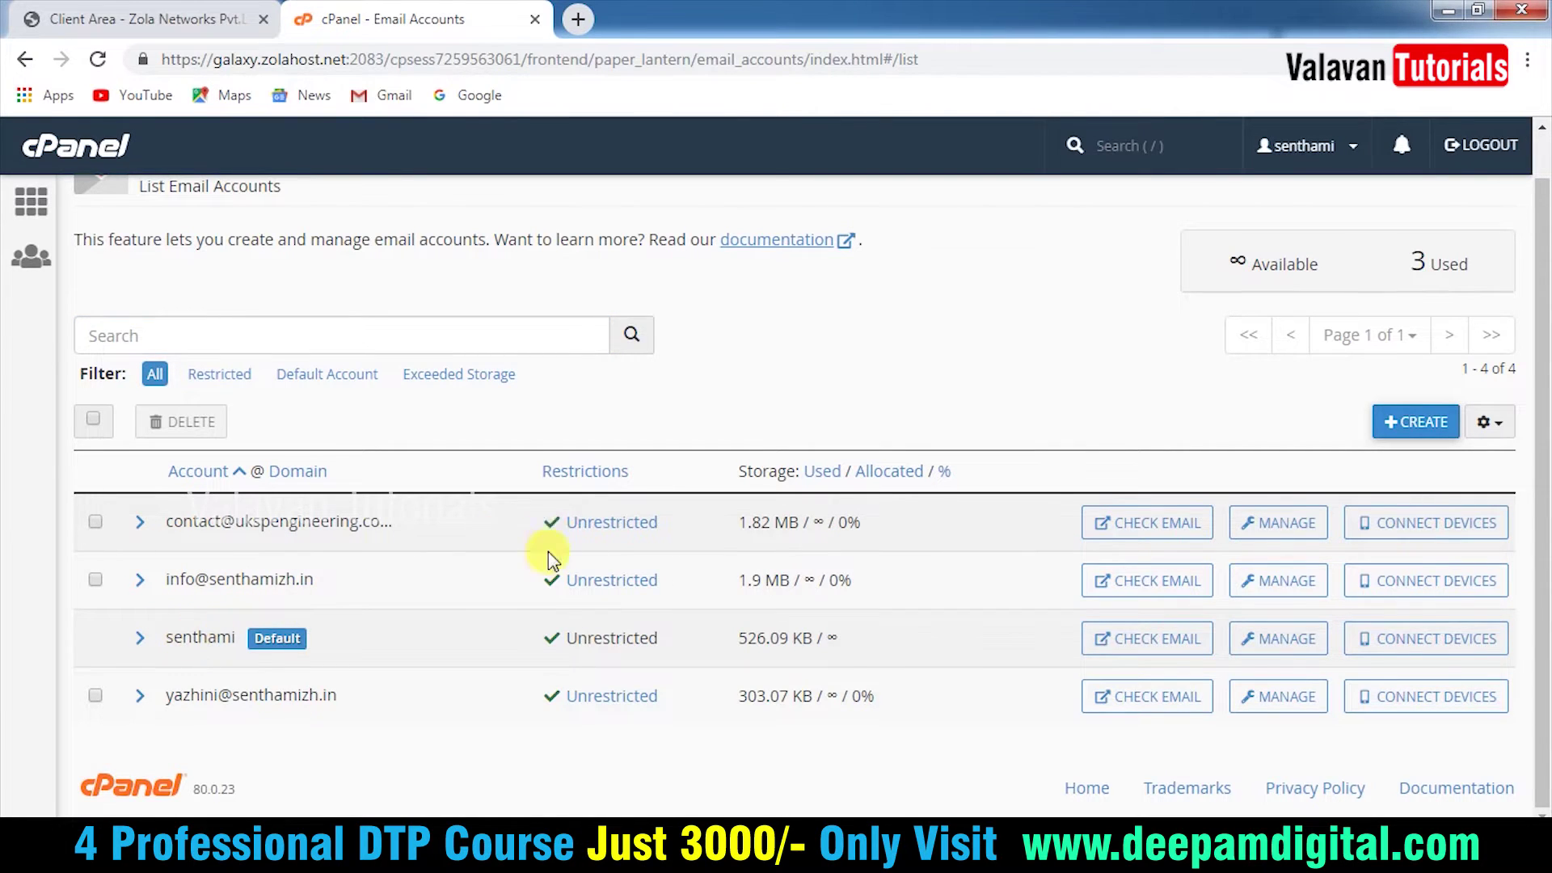
scroll(540, 546, up, 1)
Step: Start a new email account form and open a blank browser tab beside it
click(1427, 471)
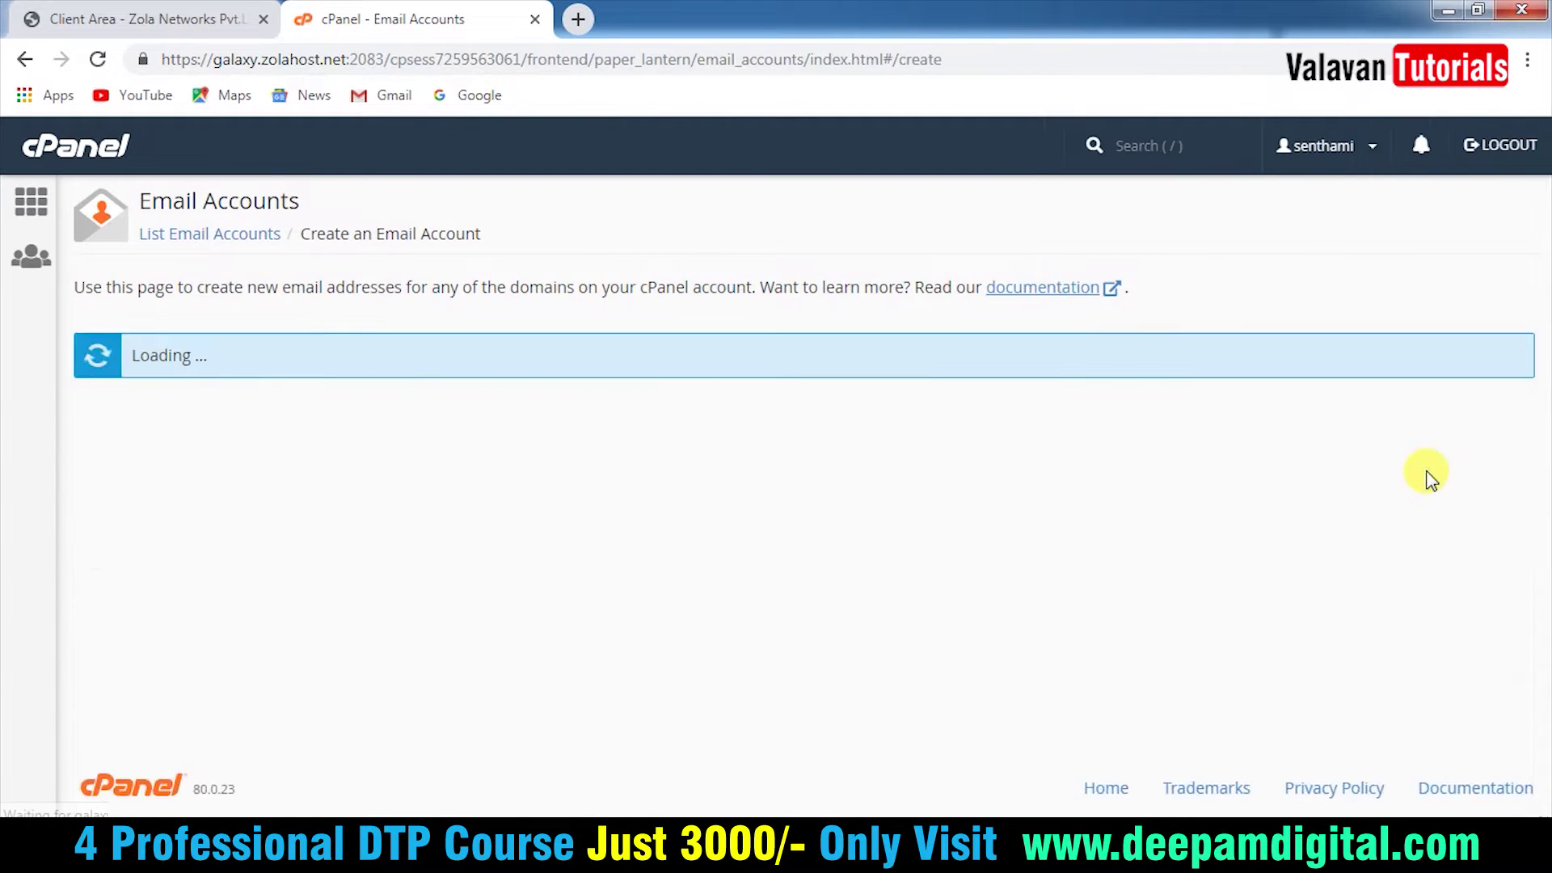
scroll(304, 468, down, 2)
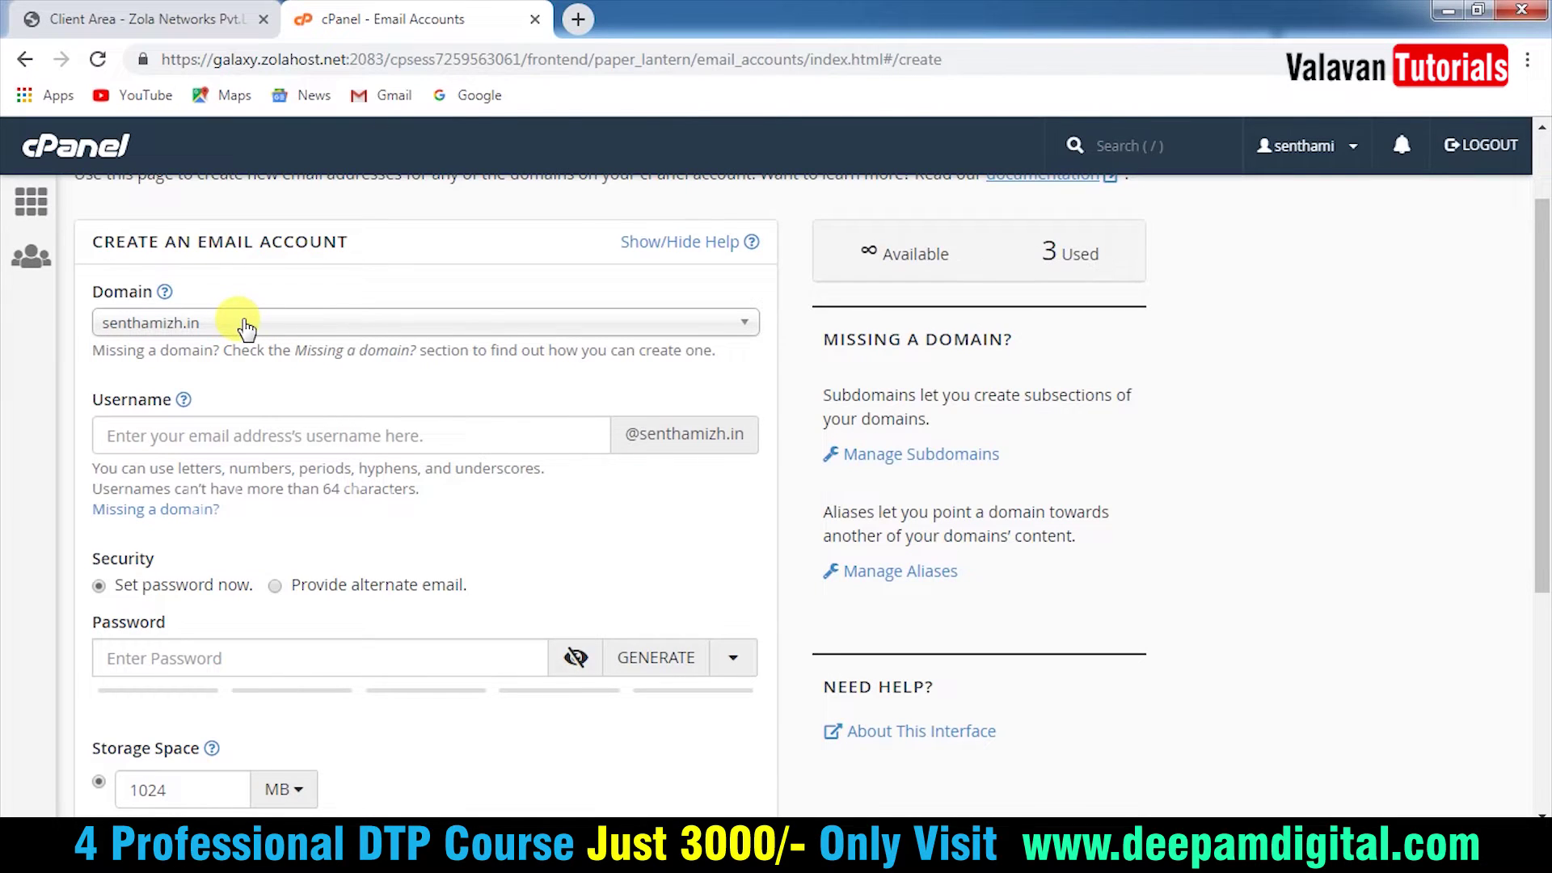
click(215, 434)
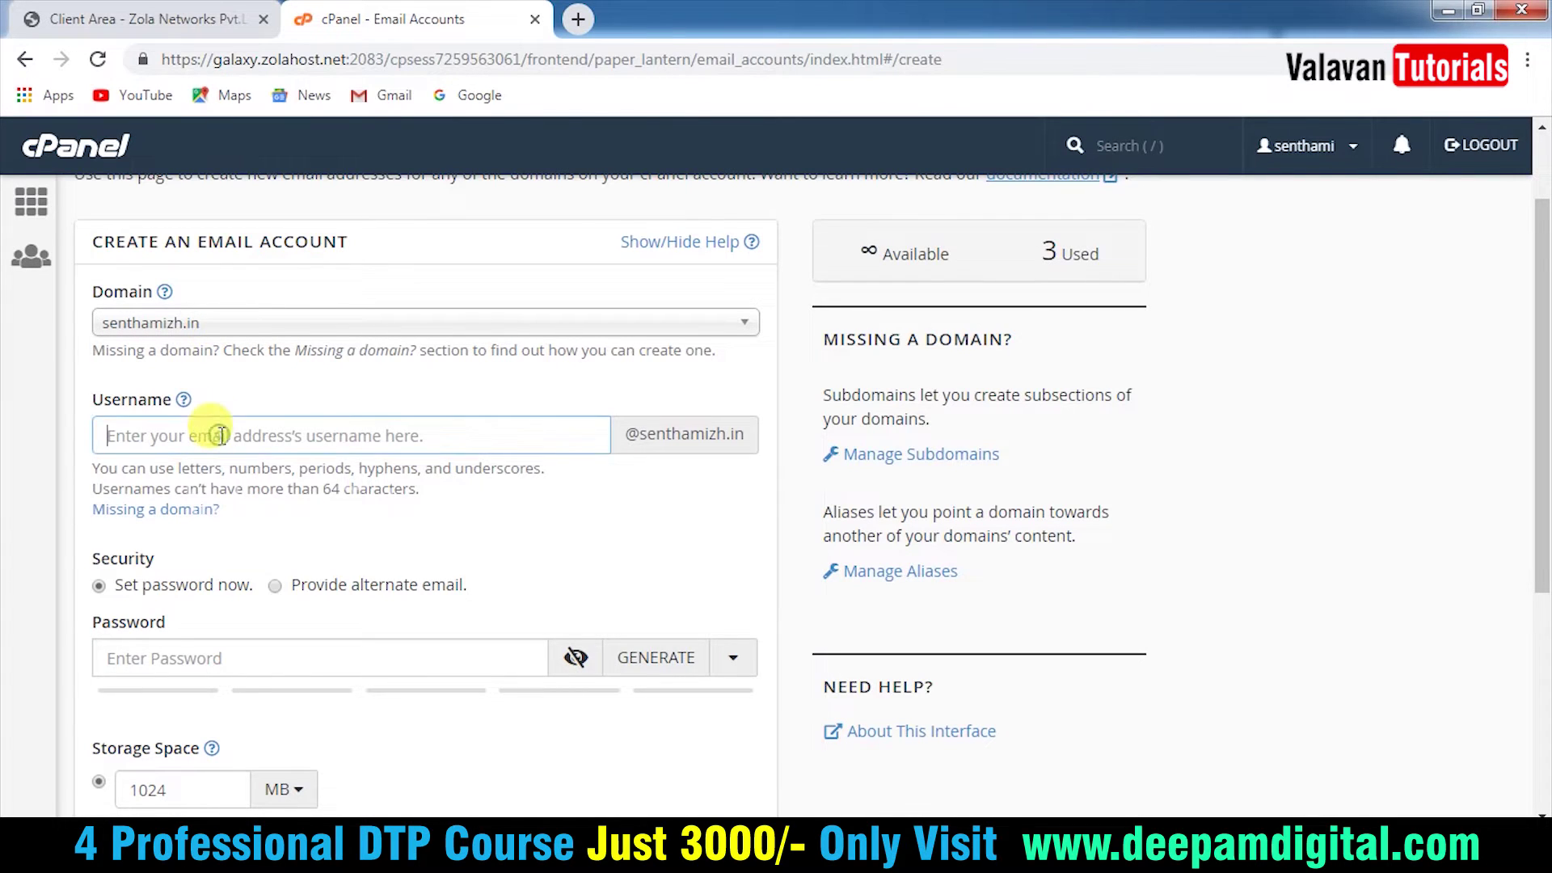
click(590, 21)
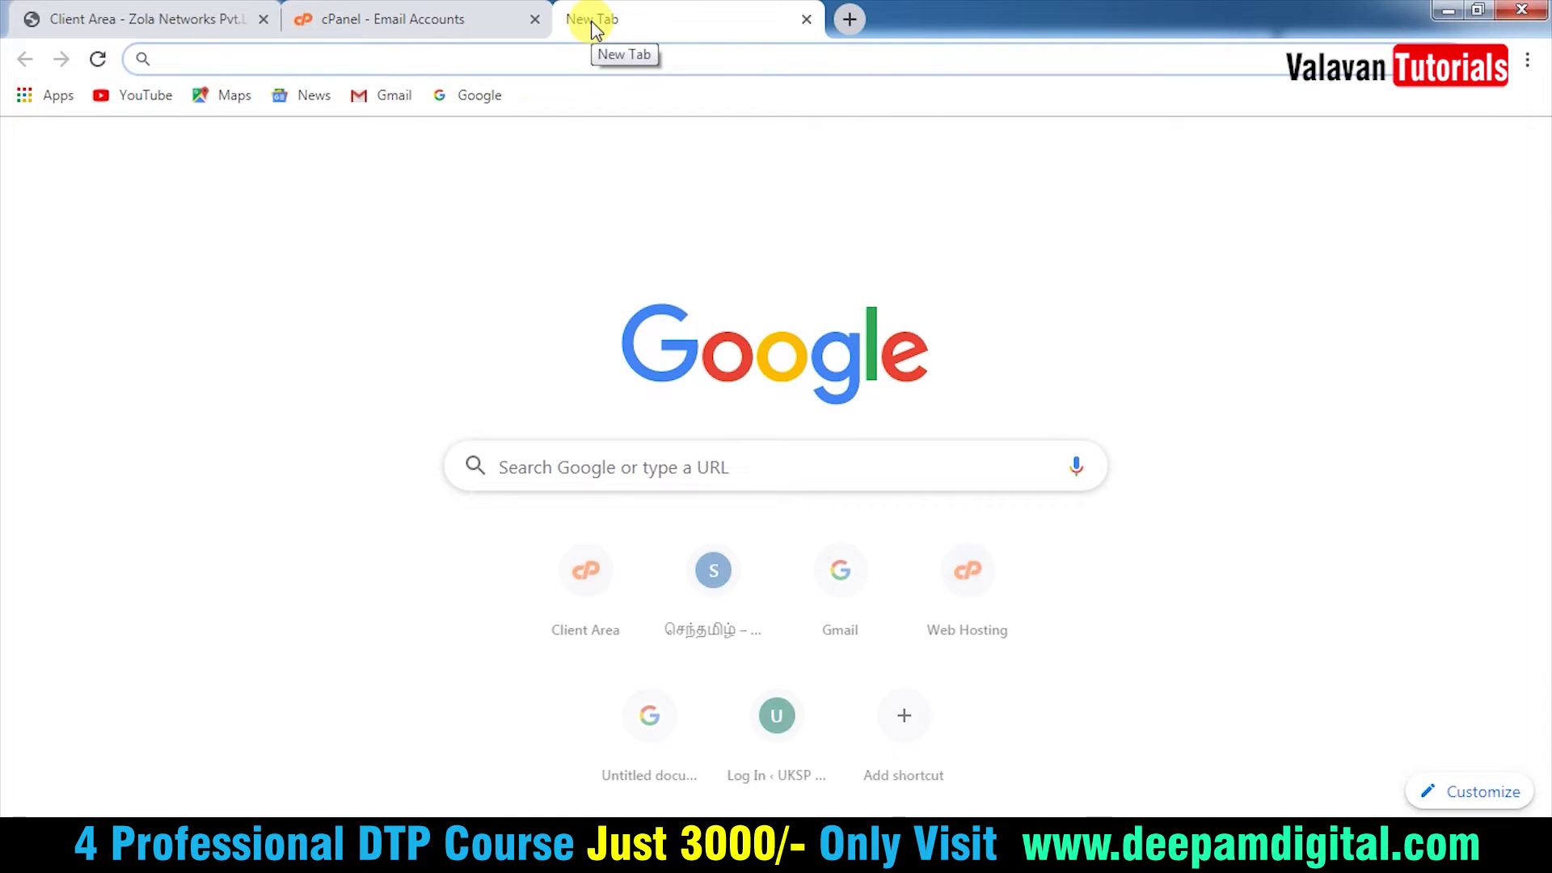
Step: Search Google for 'chess' and switch to the image results
text(chess)
key(Return)
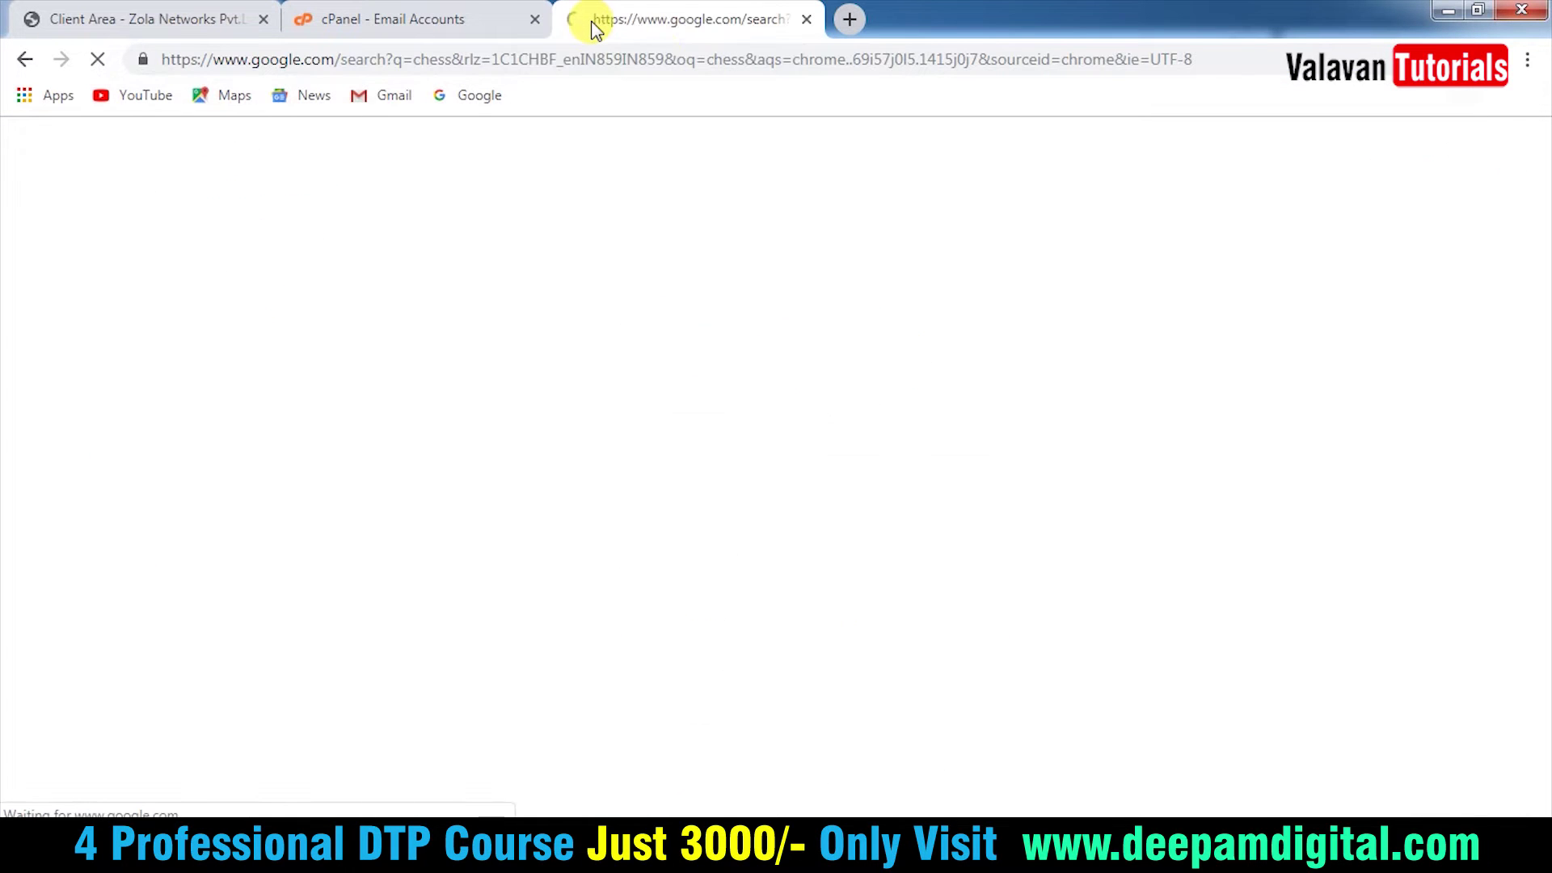
click(303, 231)
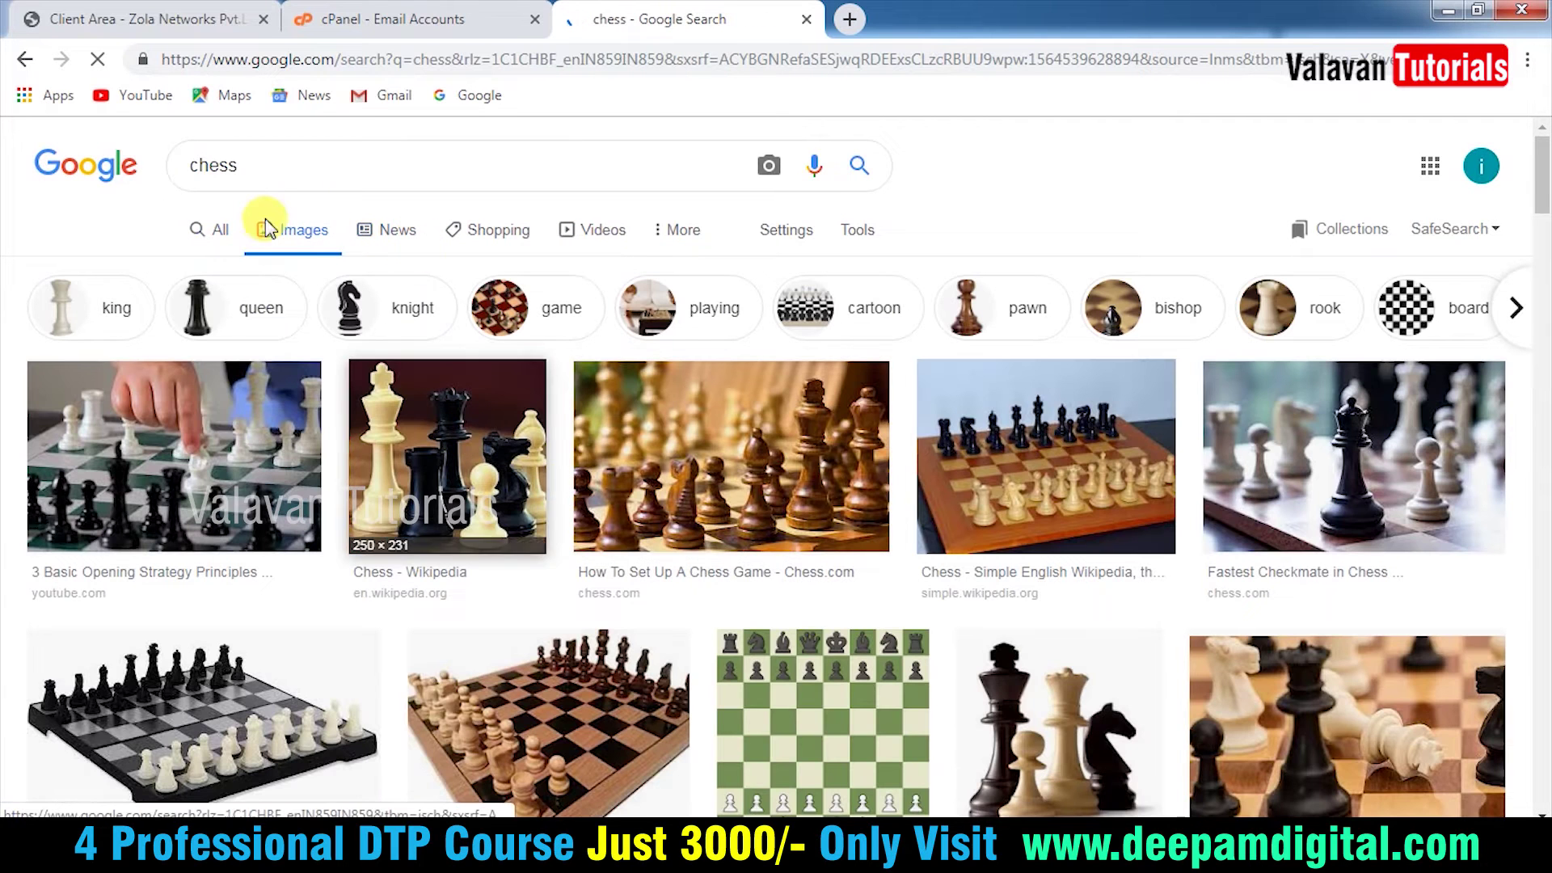
drag(294, 156, 168, 152)
key(ctrl+c)
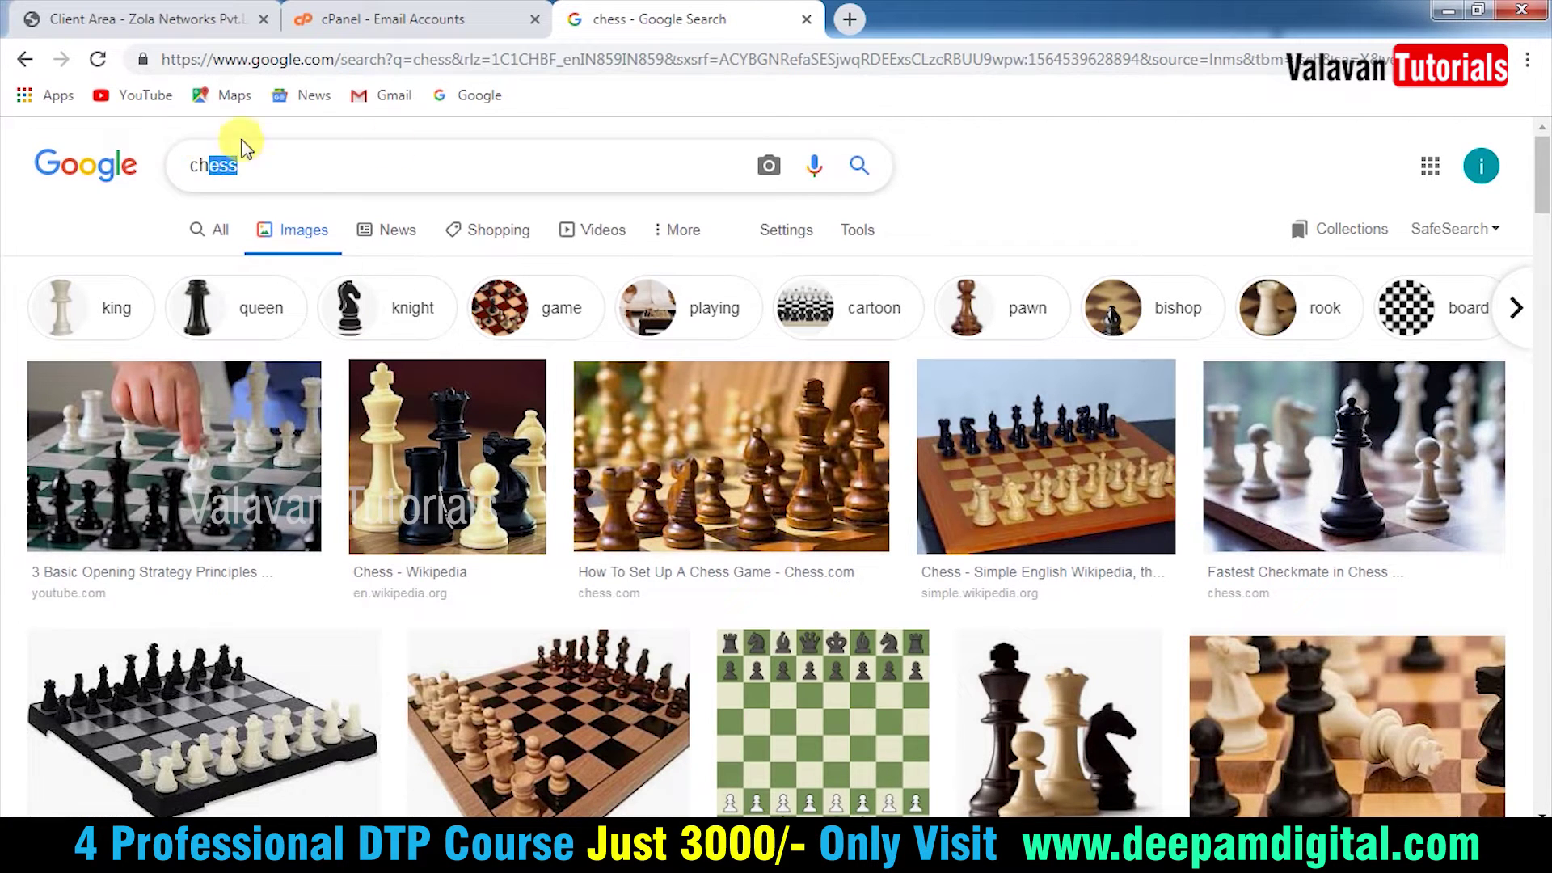
Step: Fill the new mailbox form with username chess, a strong password and unlimited storage
click(347, 17)
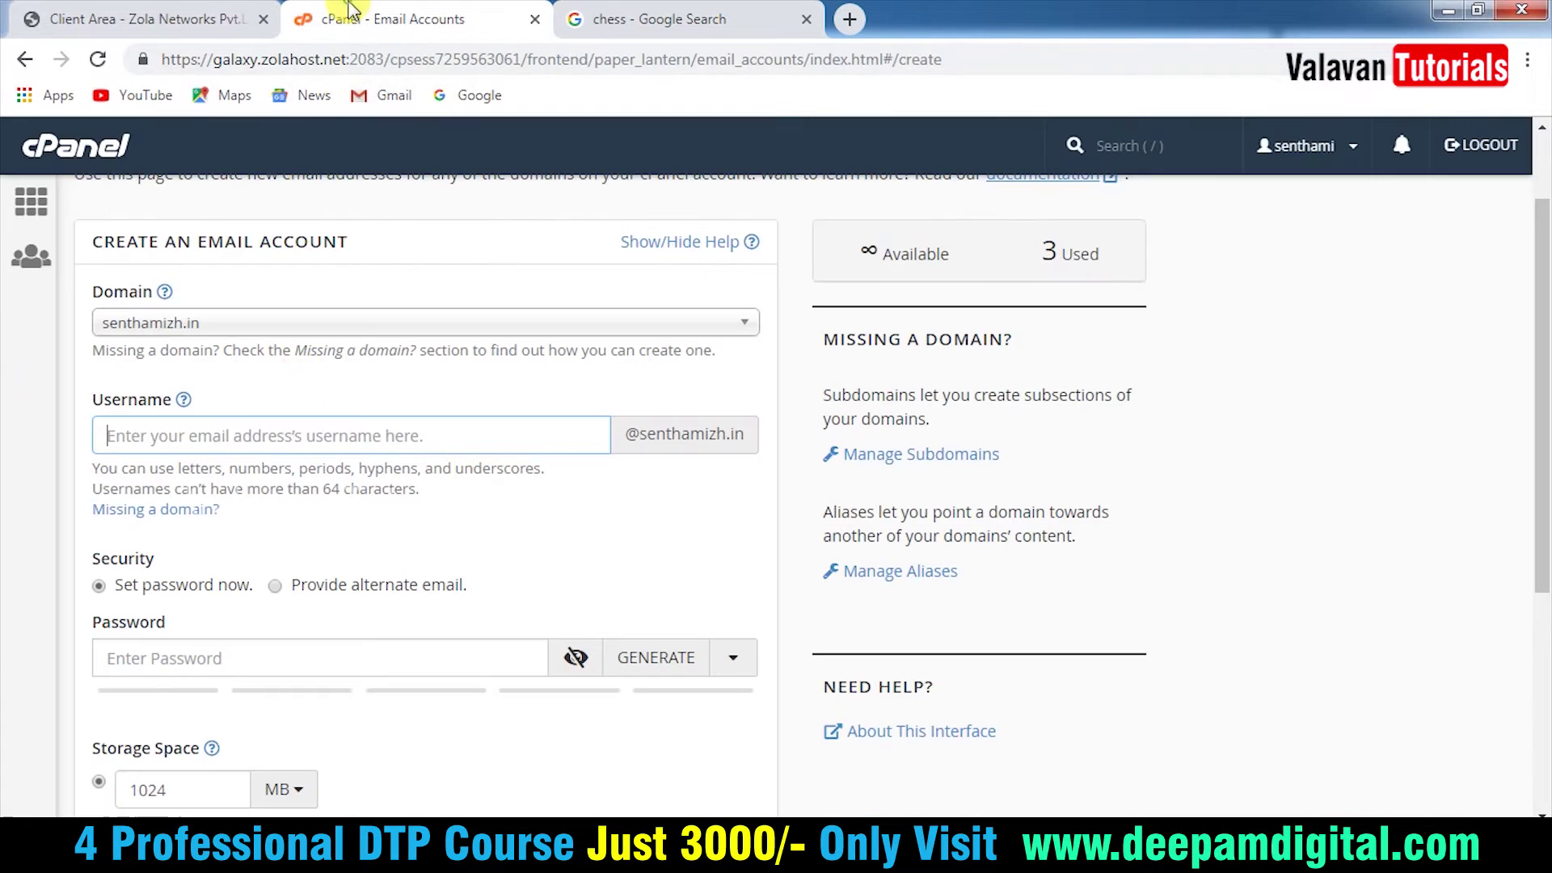
key(ctrl+v)
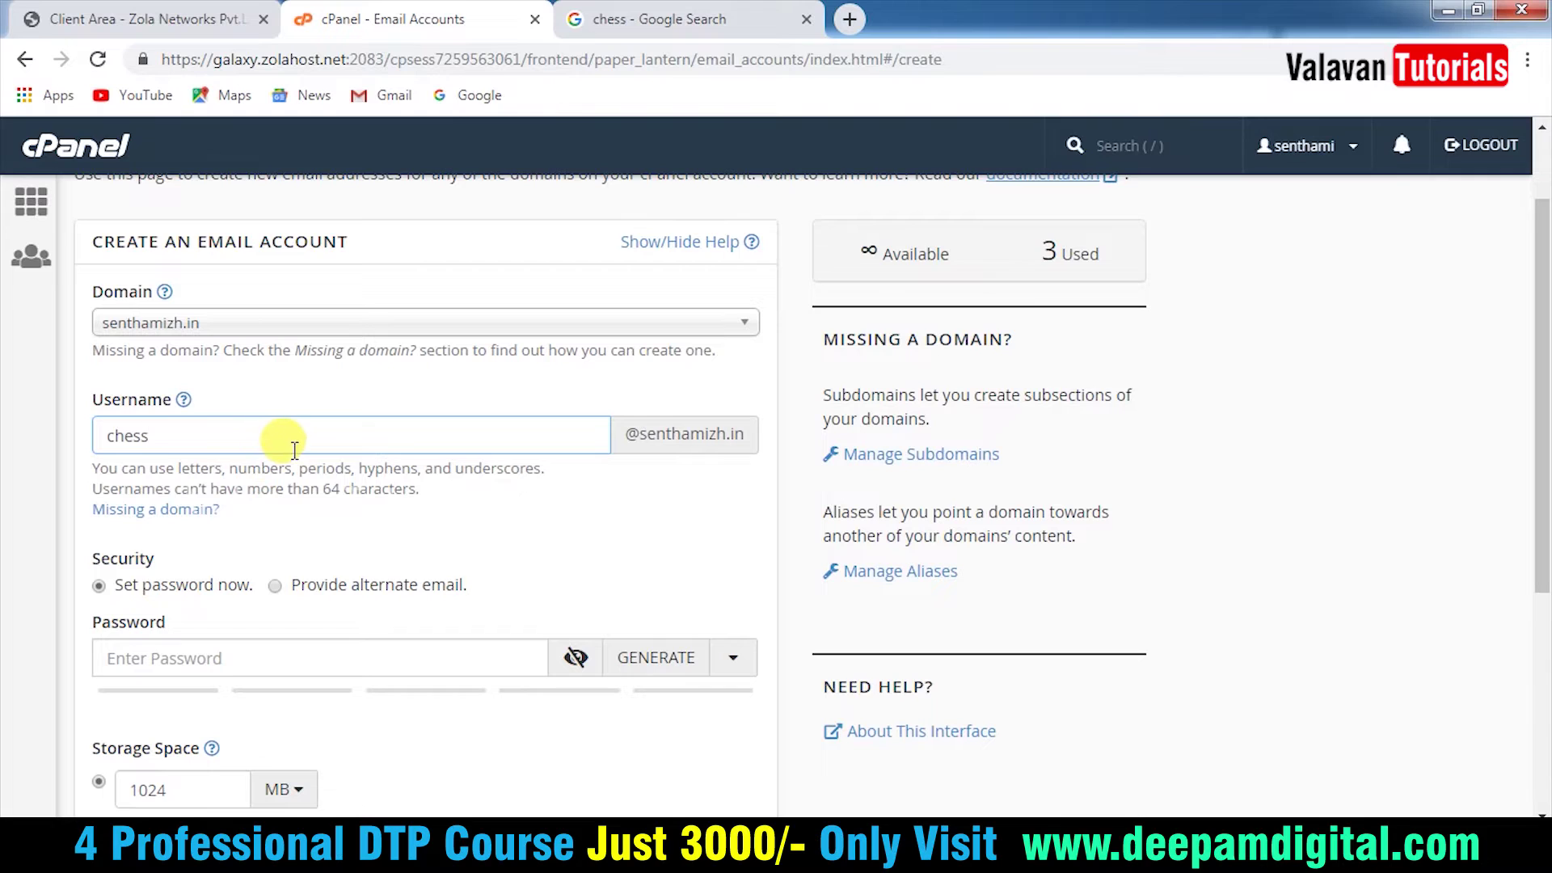
click(477, 506)
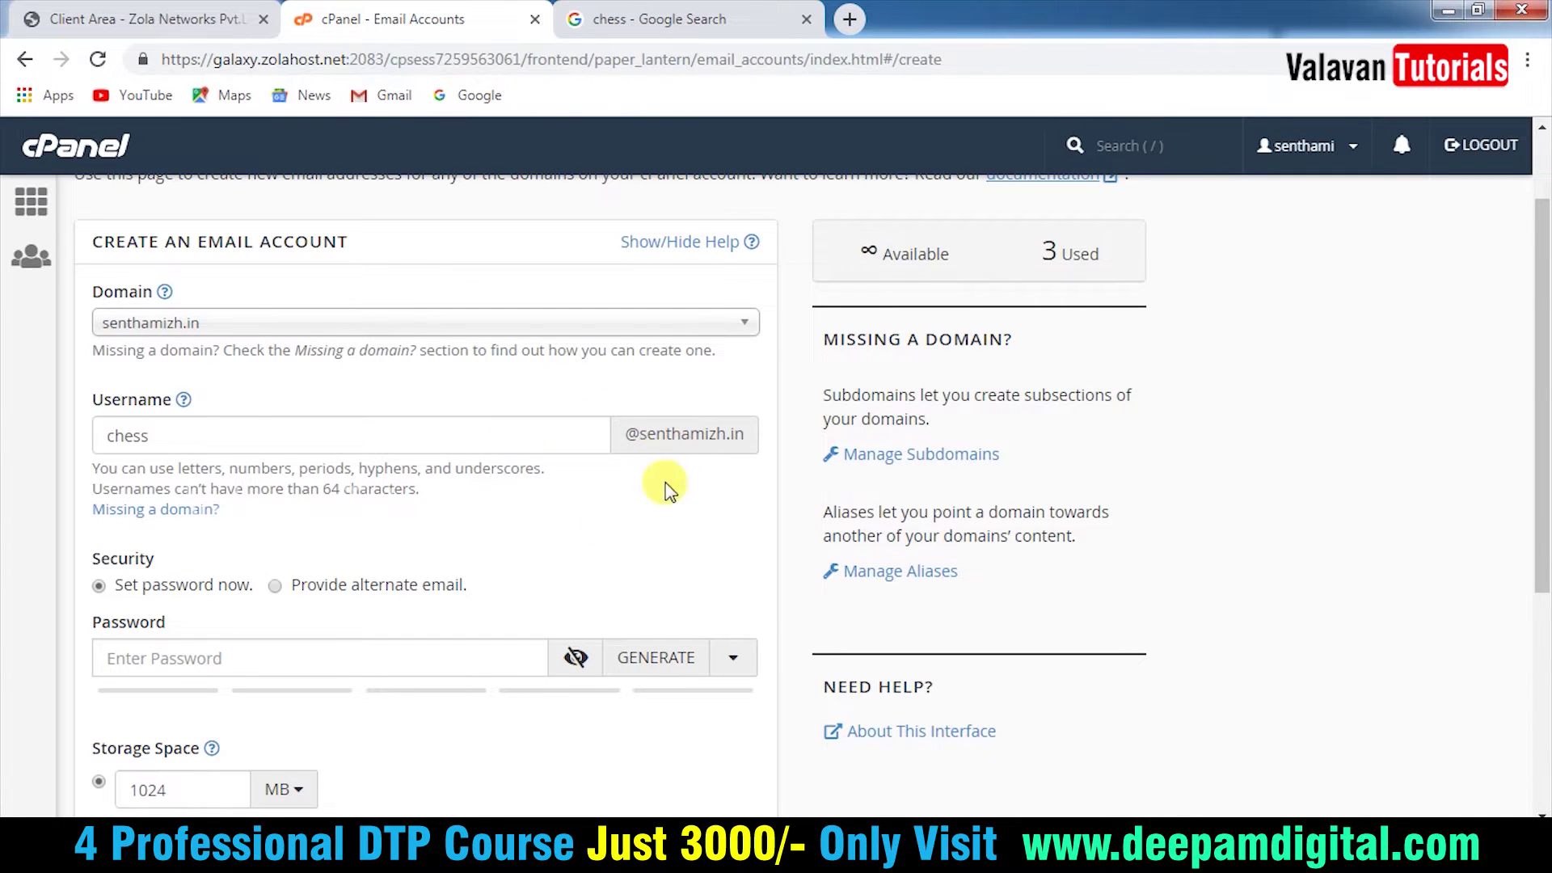
scroll(499, 547, down, 1)
click(157, 540)
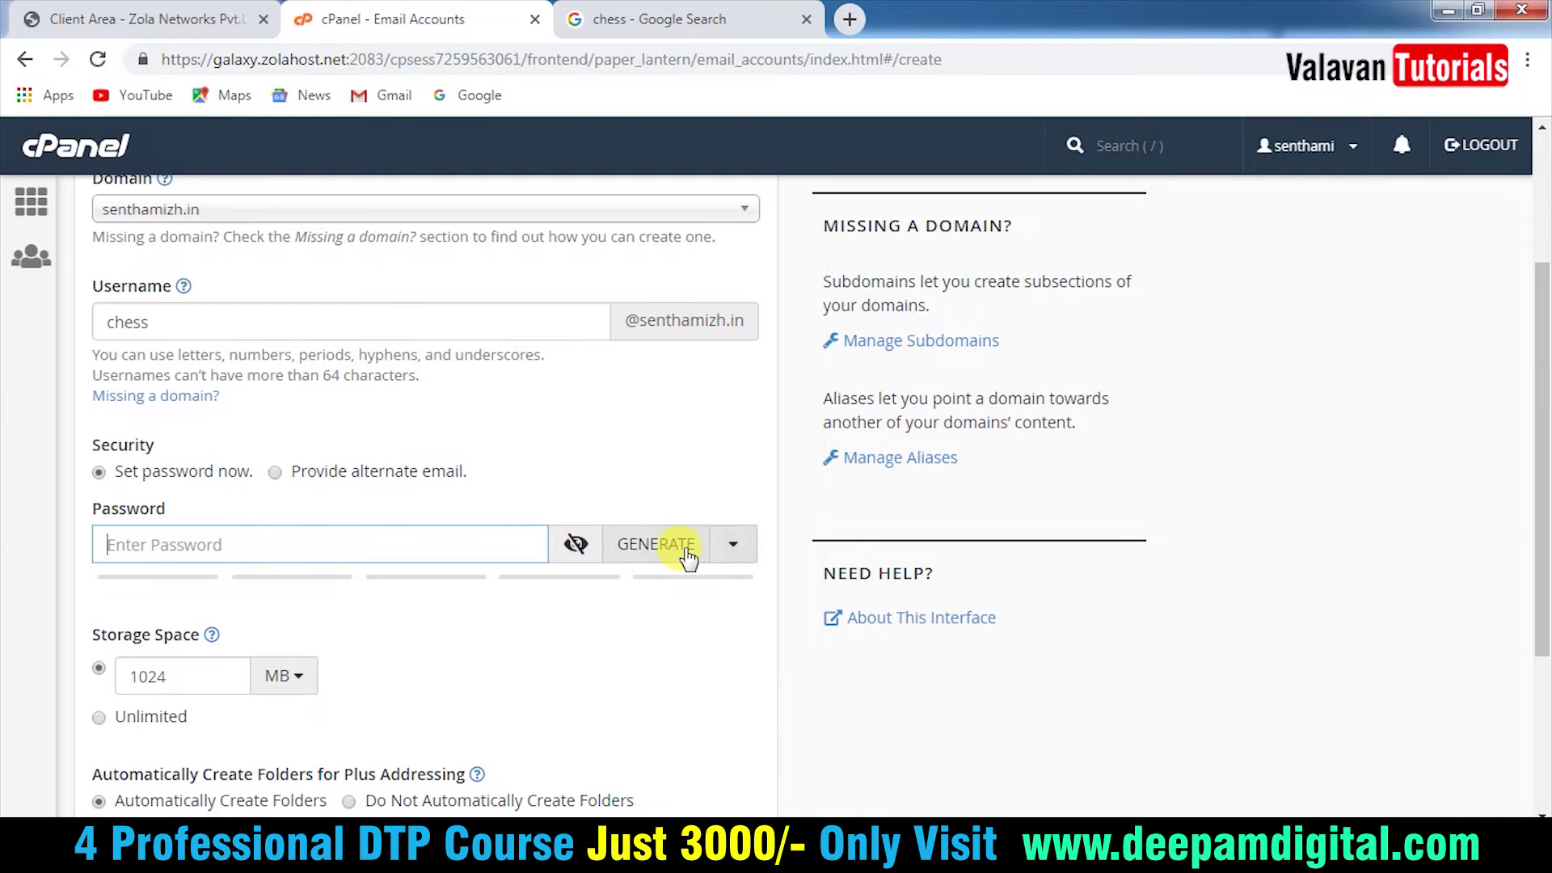
scroll(565, 608, down, 2)
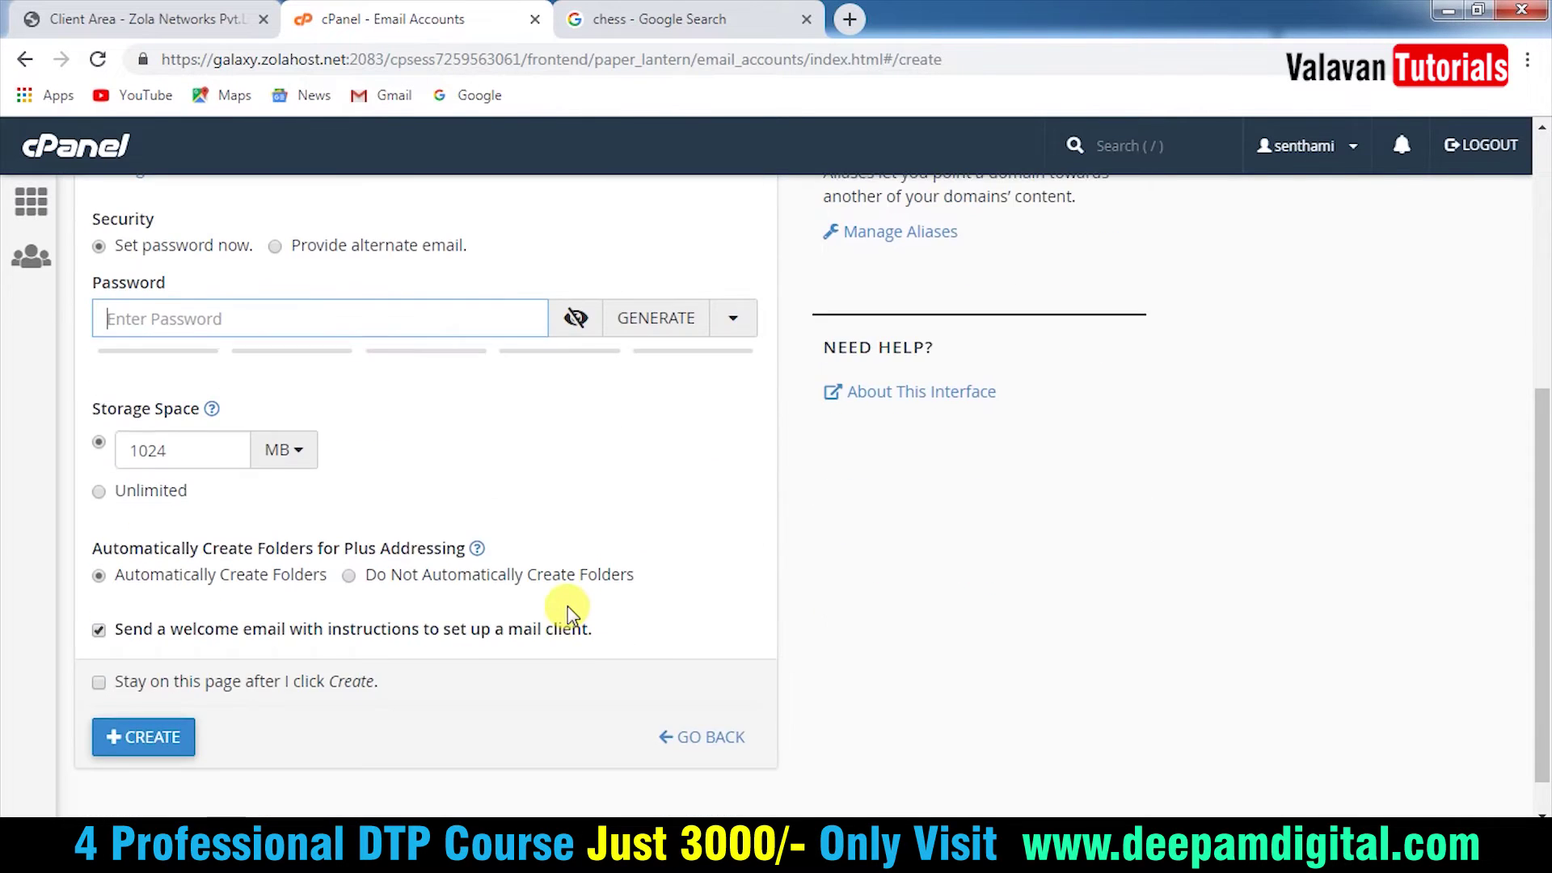
scroll(153, 489, up, 1)
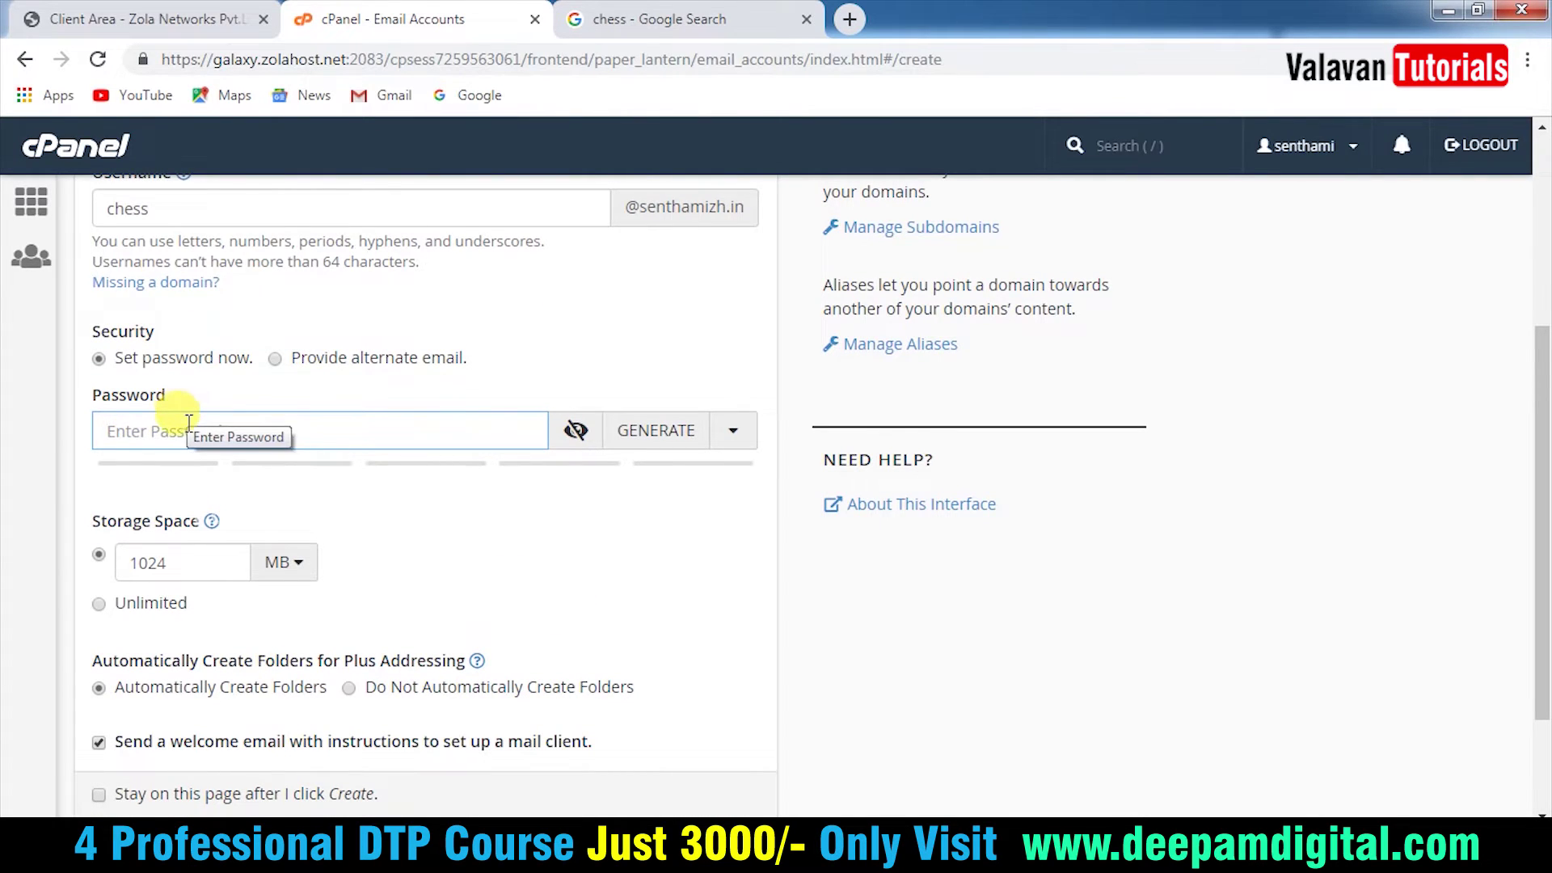
click(187, 422)
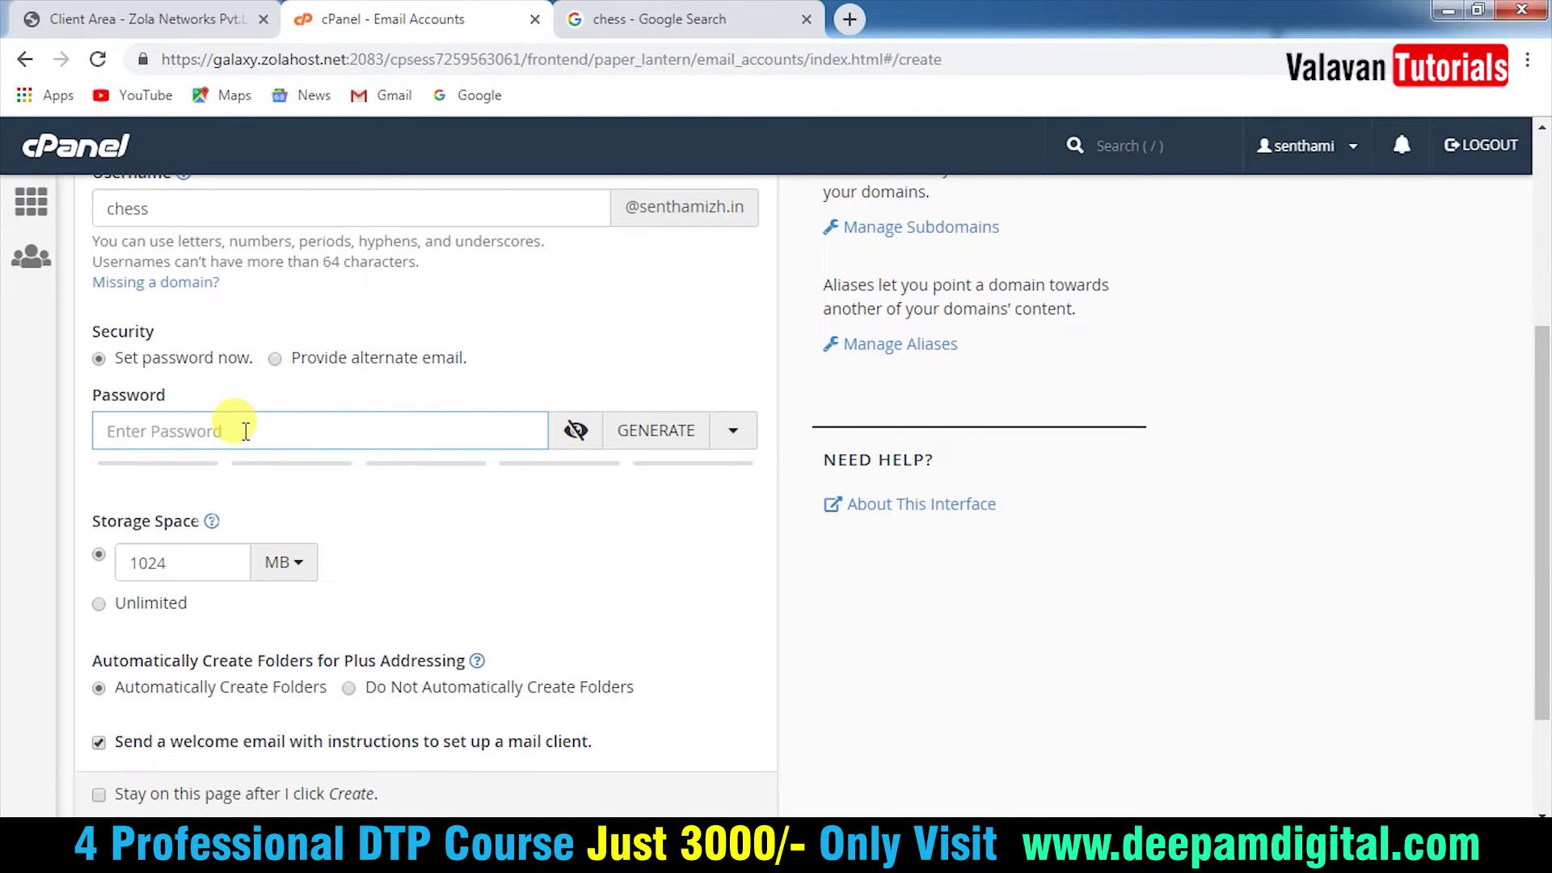
scroll(242, 614, down, 1)
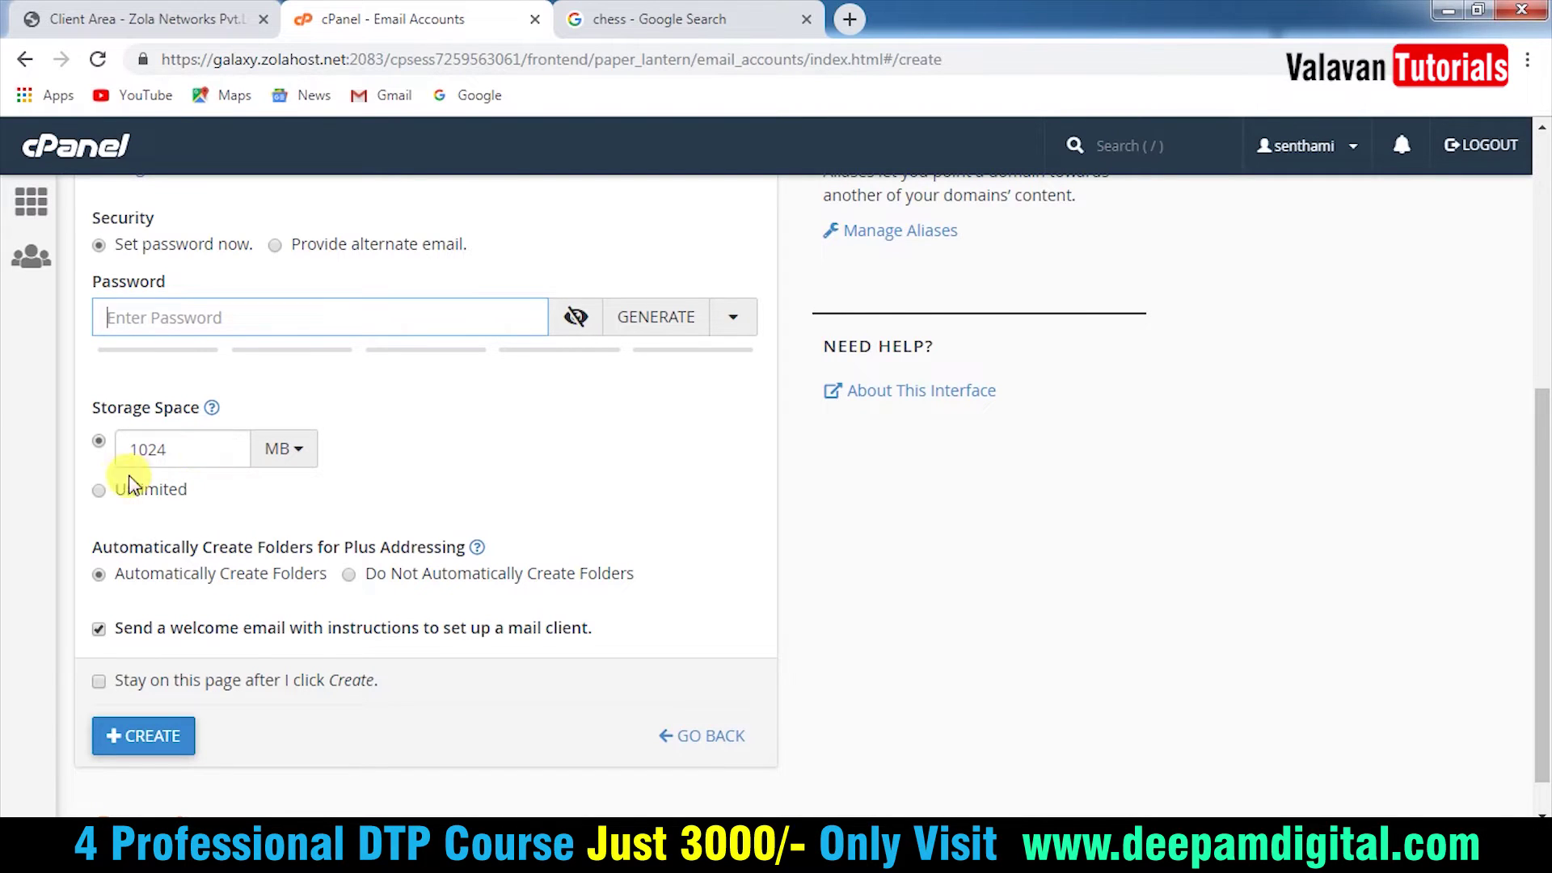
click(99, 490)
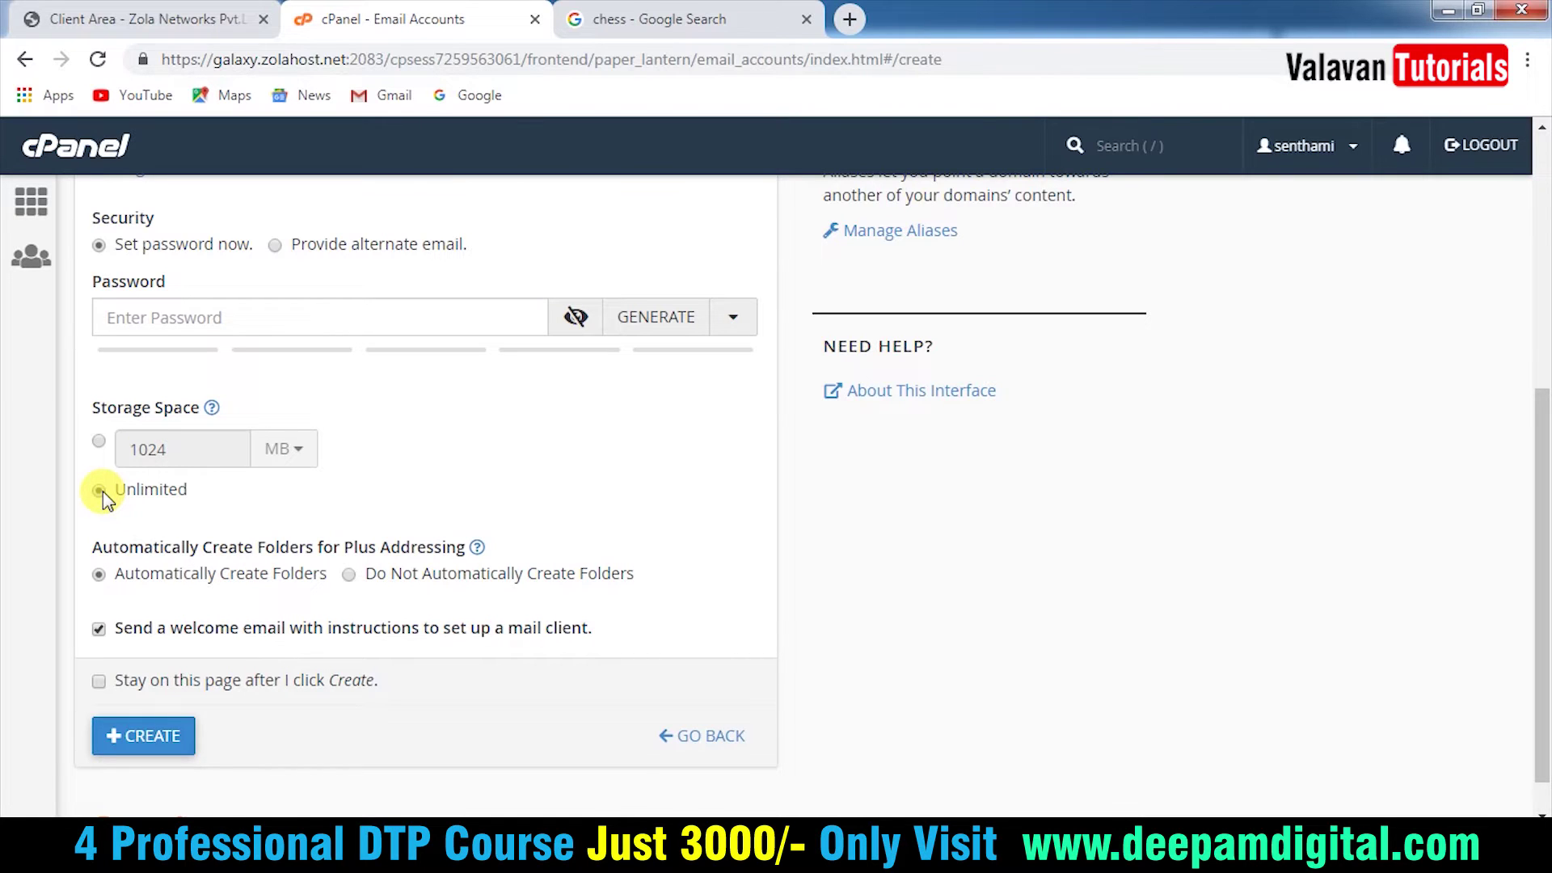
Step: Submit the form to create the chess mailbox, dismissing a stray browser account menu
click(130, 735)
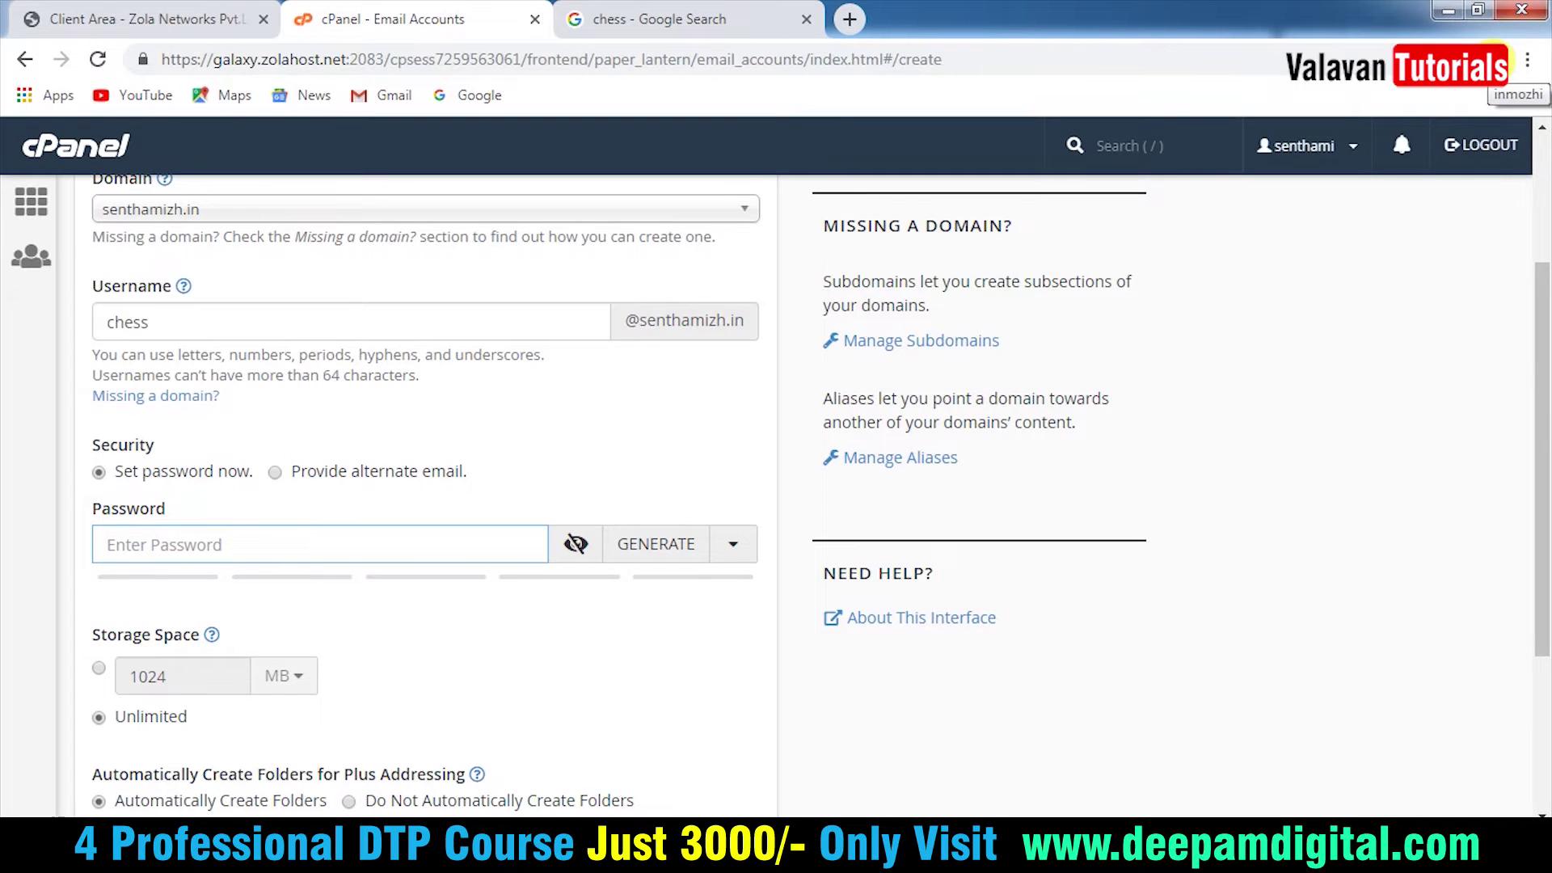
click(1502, 59)
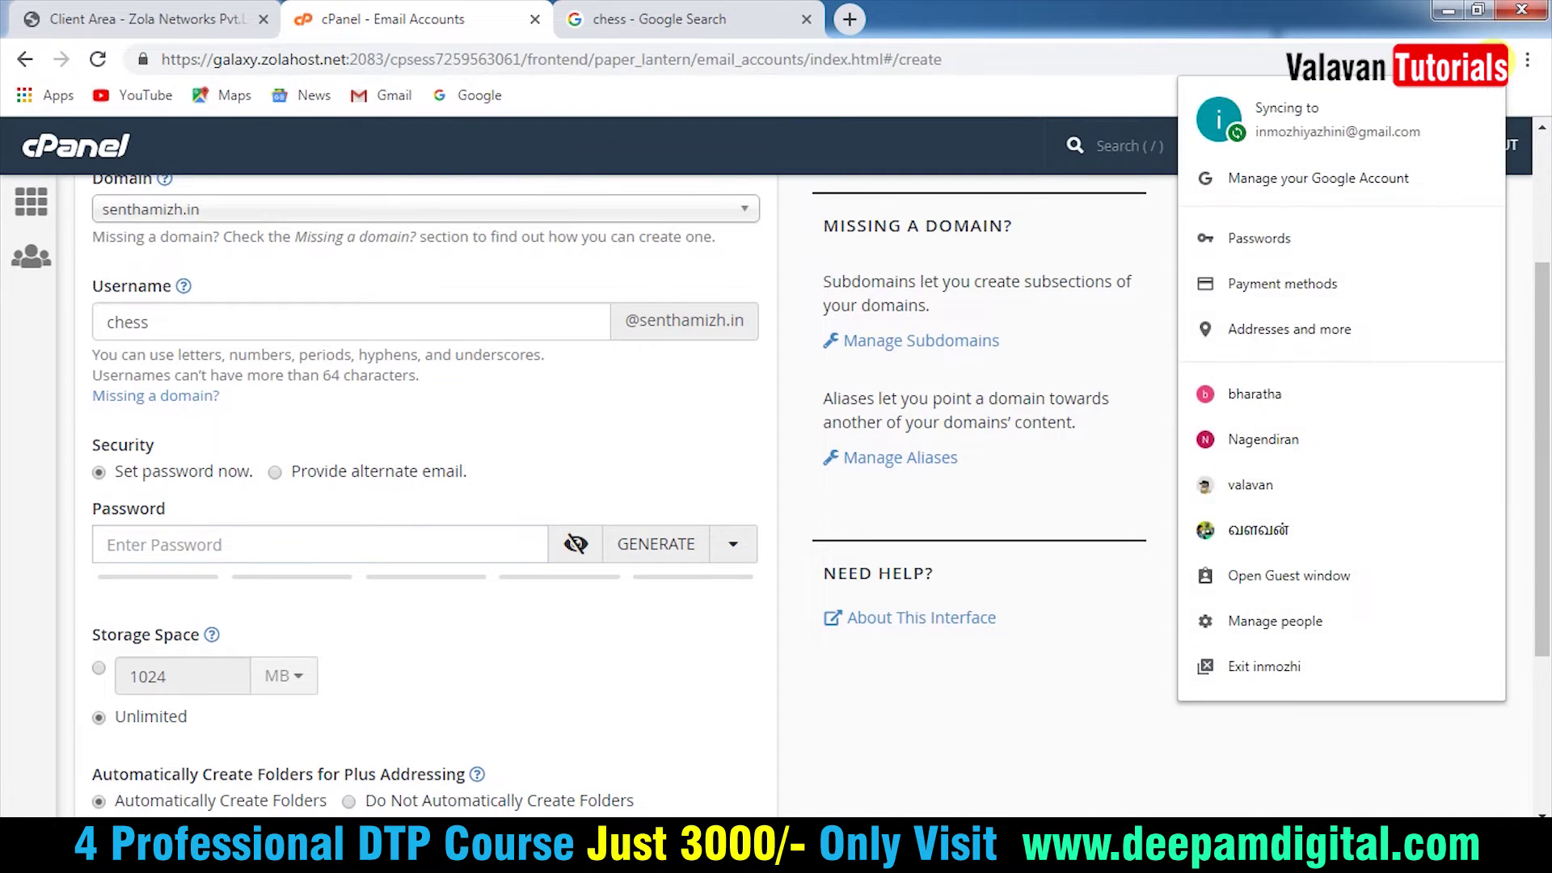
click(667, 543)
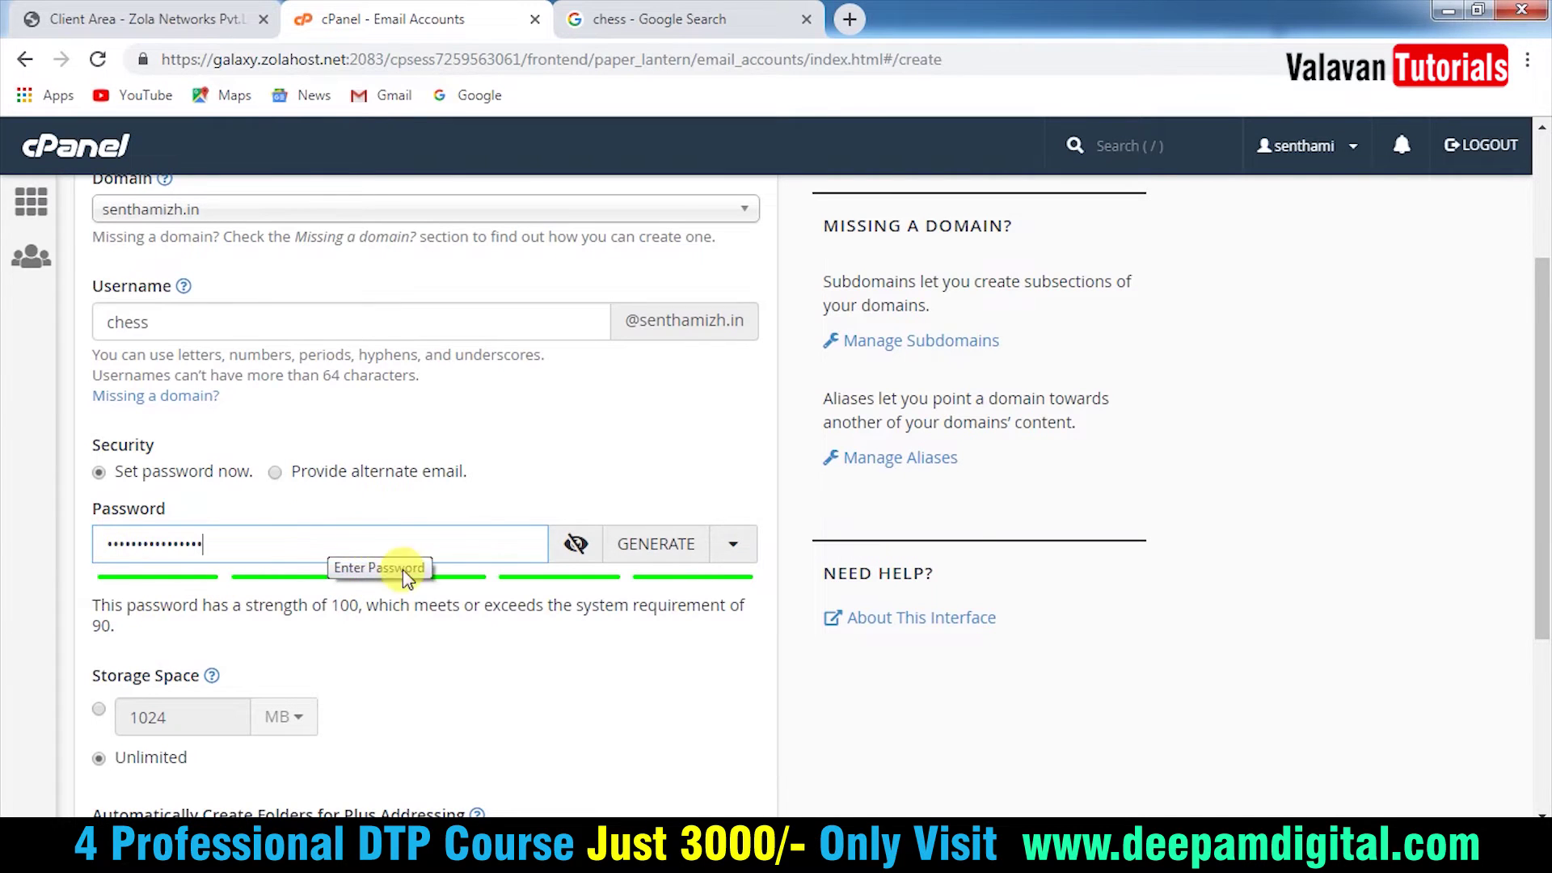
scroll(590, 680, down, 3)
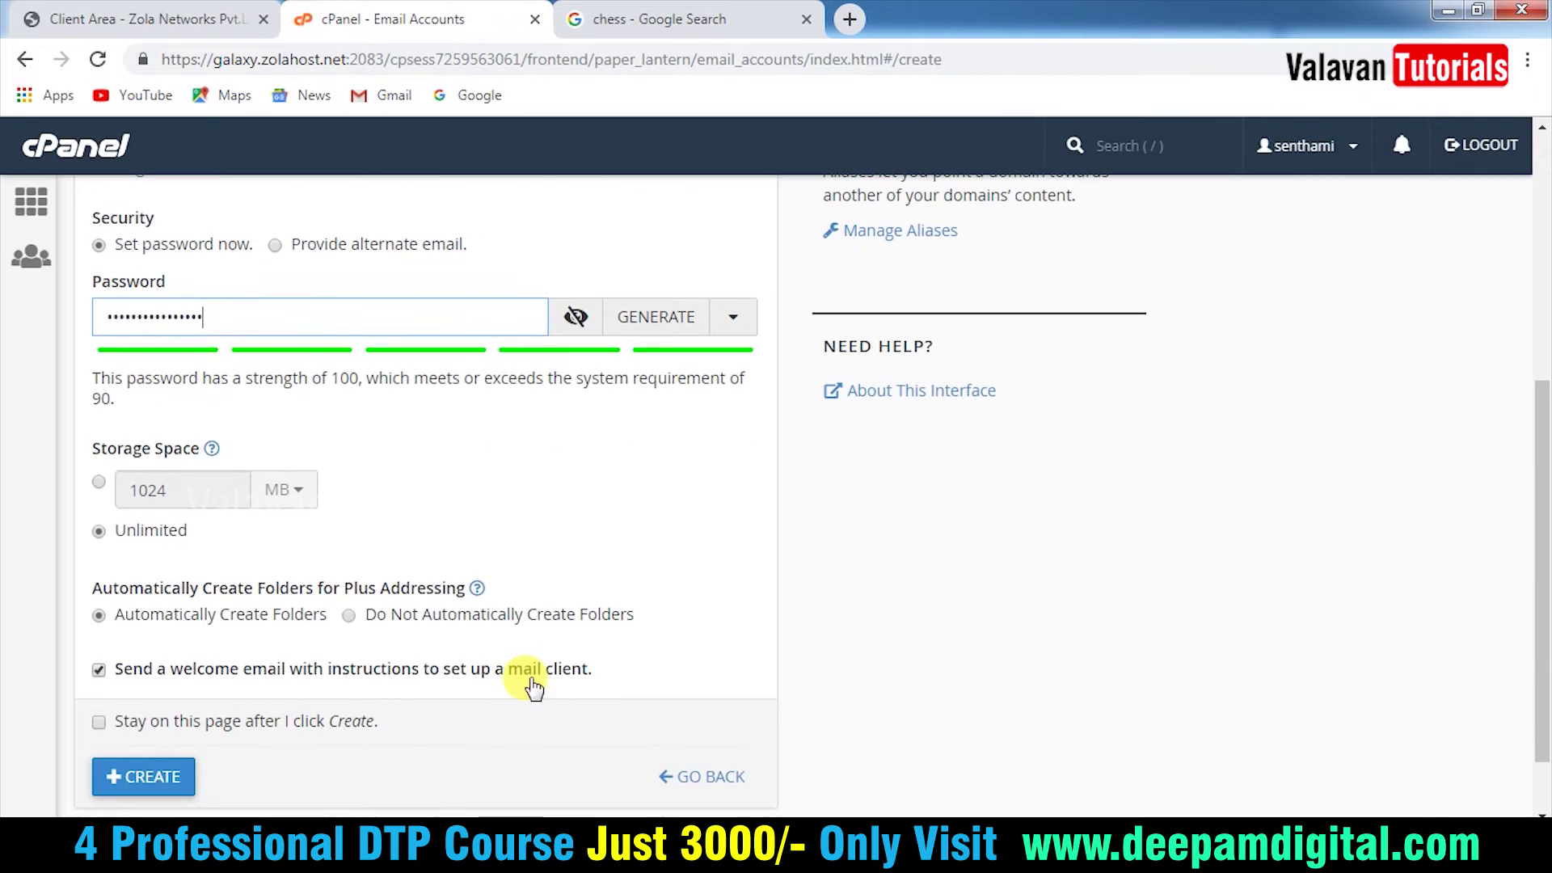
scroll(246, 509, up, 3)
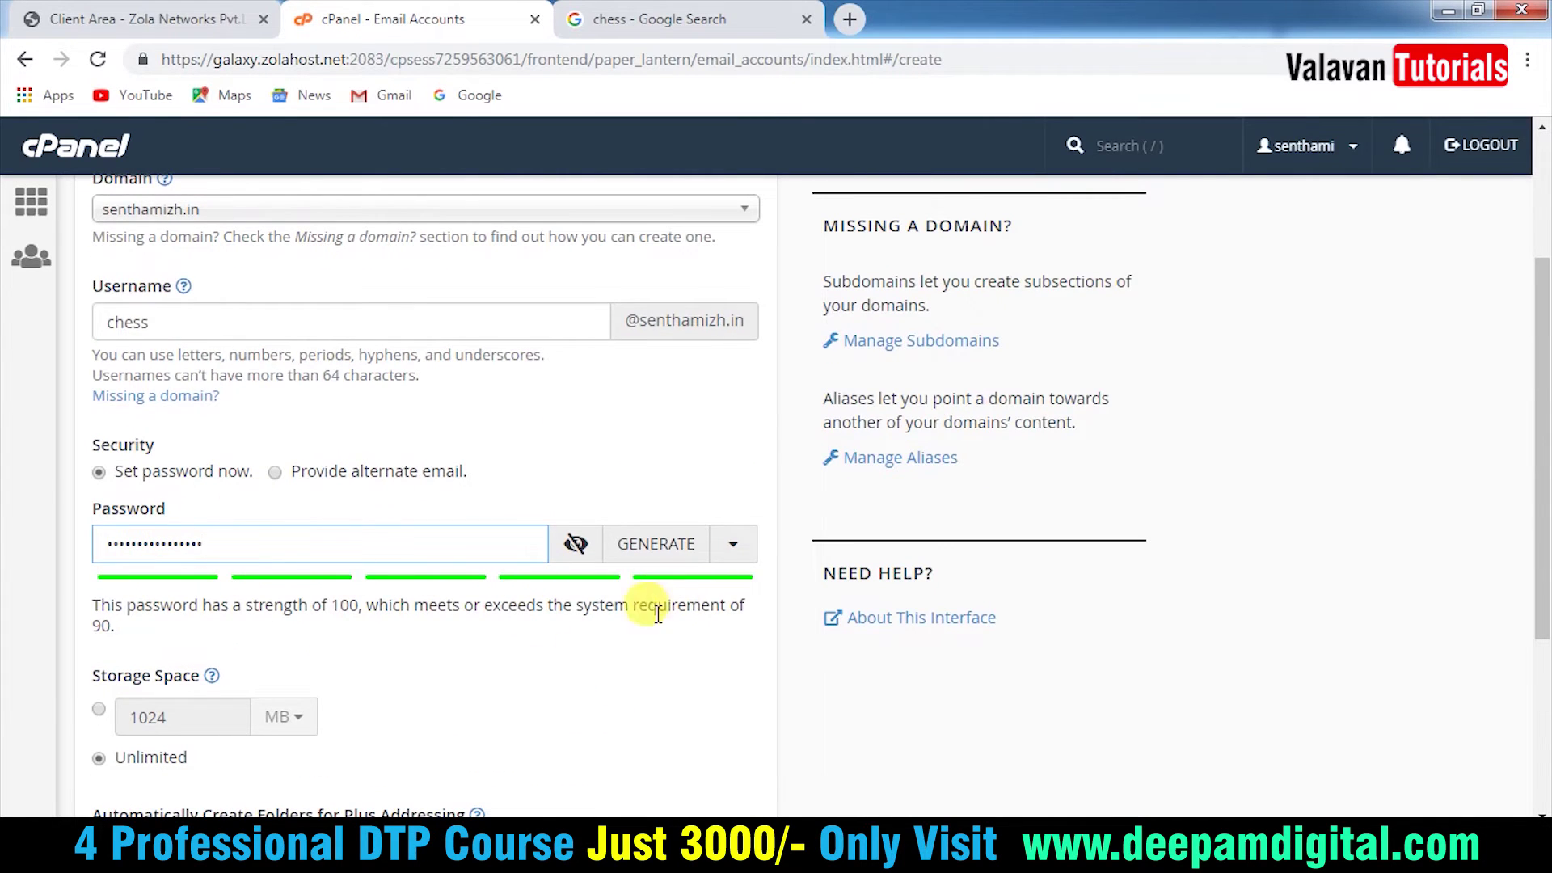
scroll(484, 627, up, 2)
scroll(483, 626, down, 4)
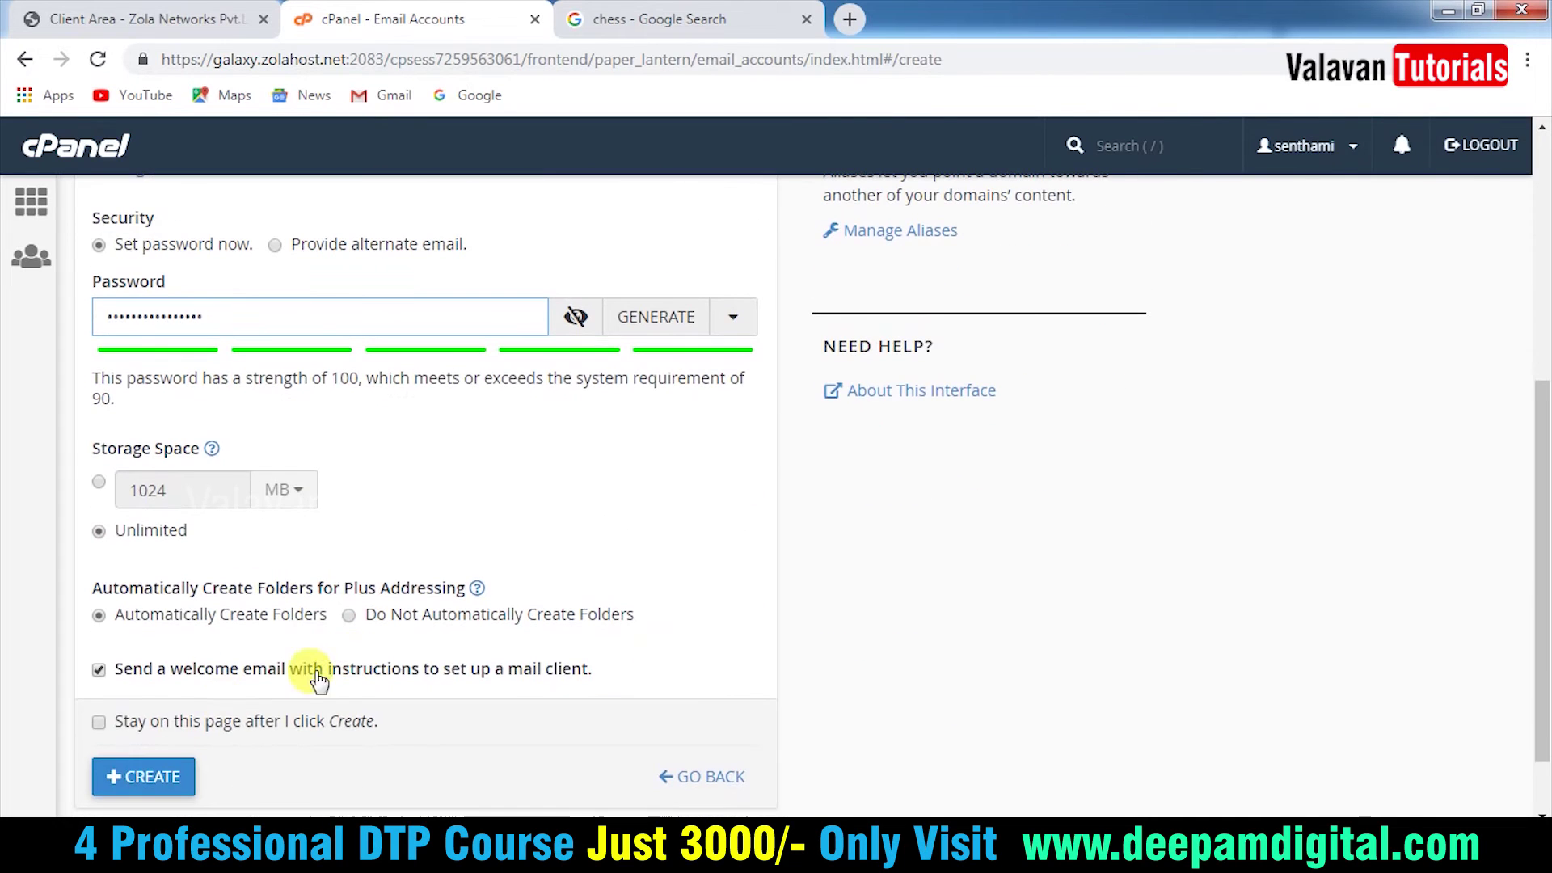
click(142, 775)
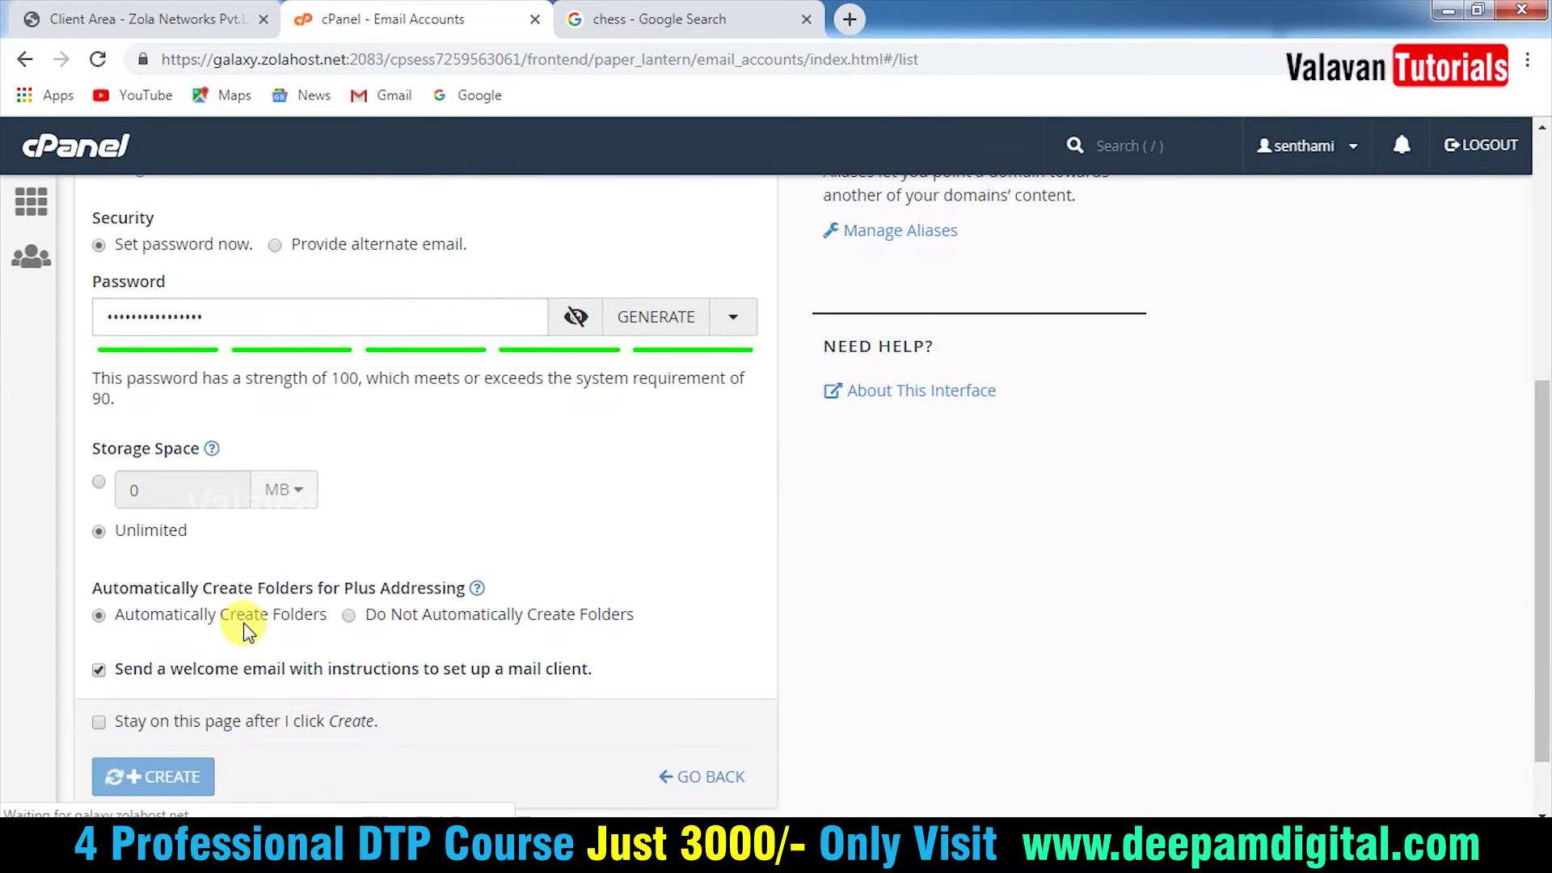
Step: Review the success notice and the new chess row in the Email Accounts list
scroll(459, 630, down, 1)
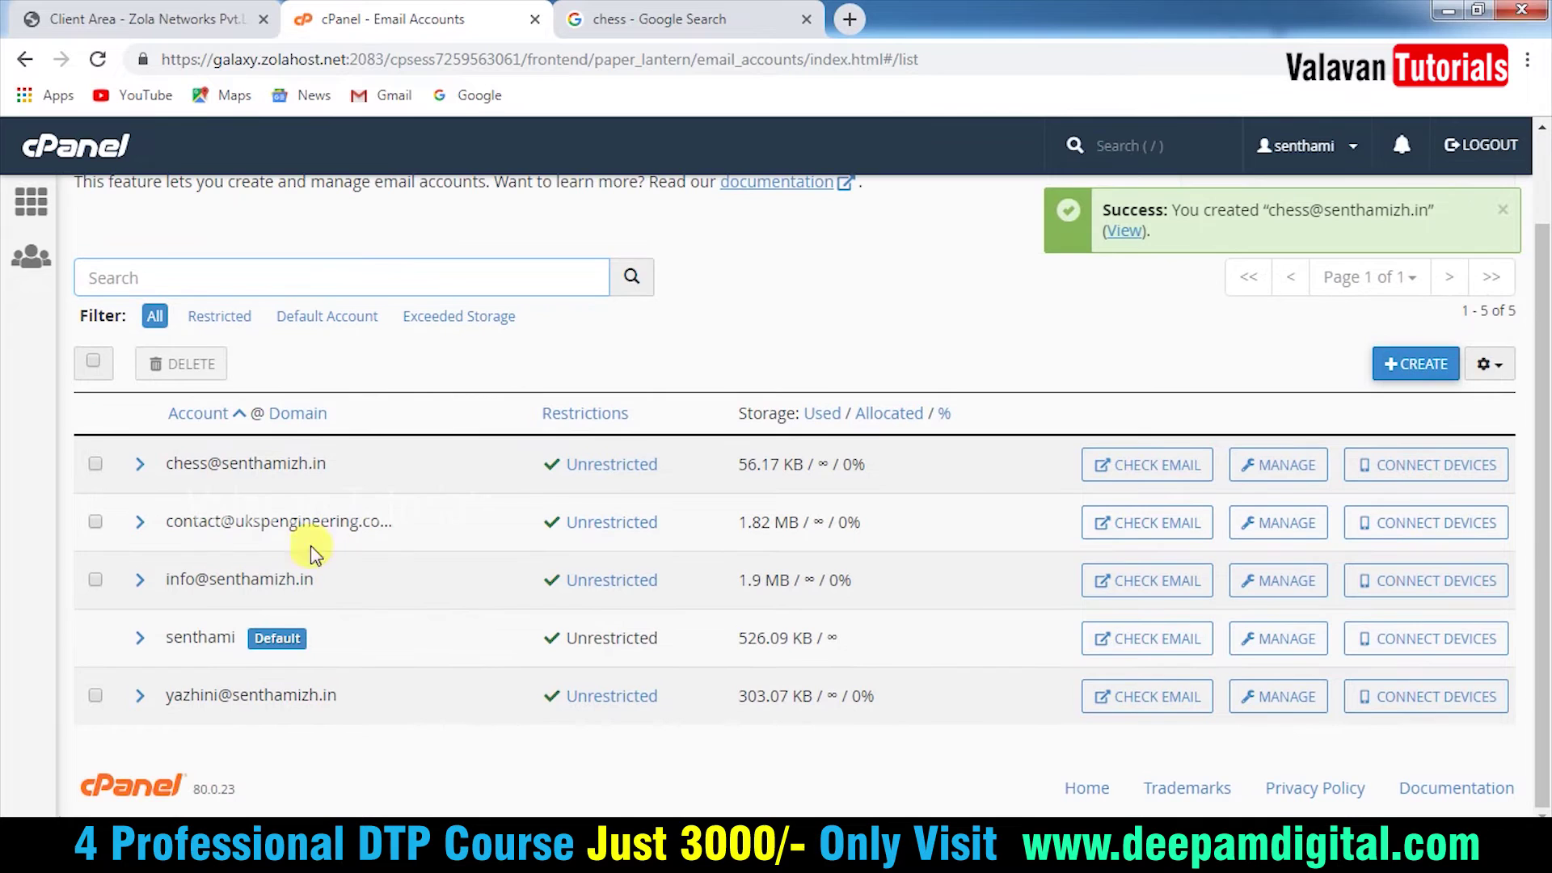
scroll(750, 688, up, 1)
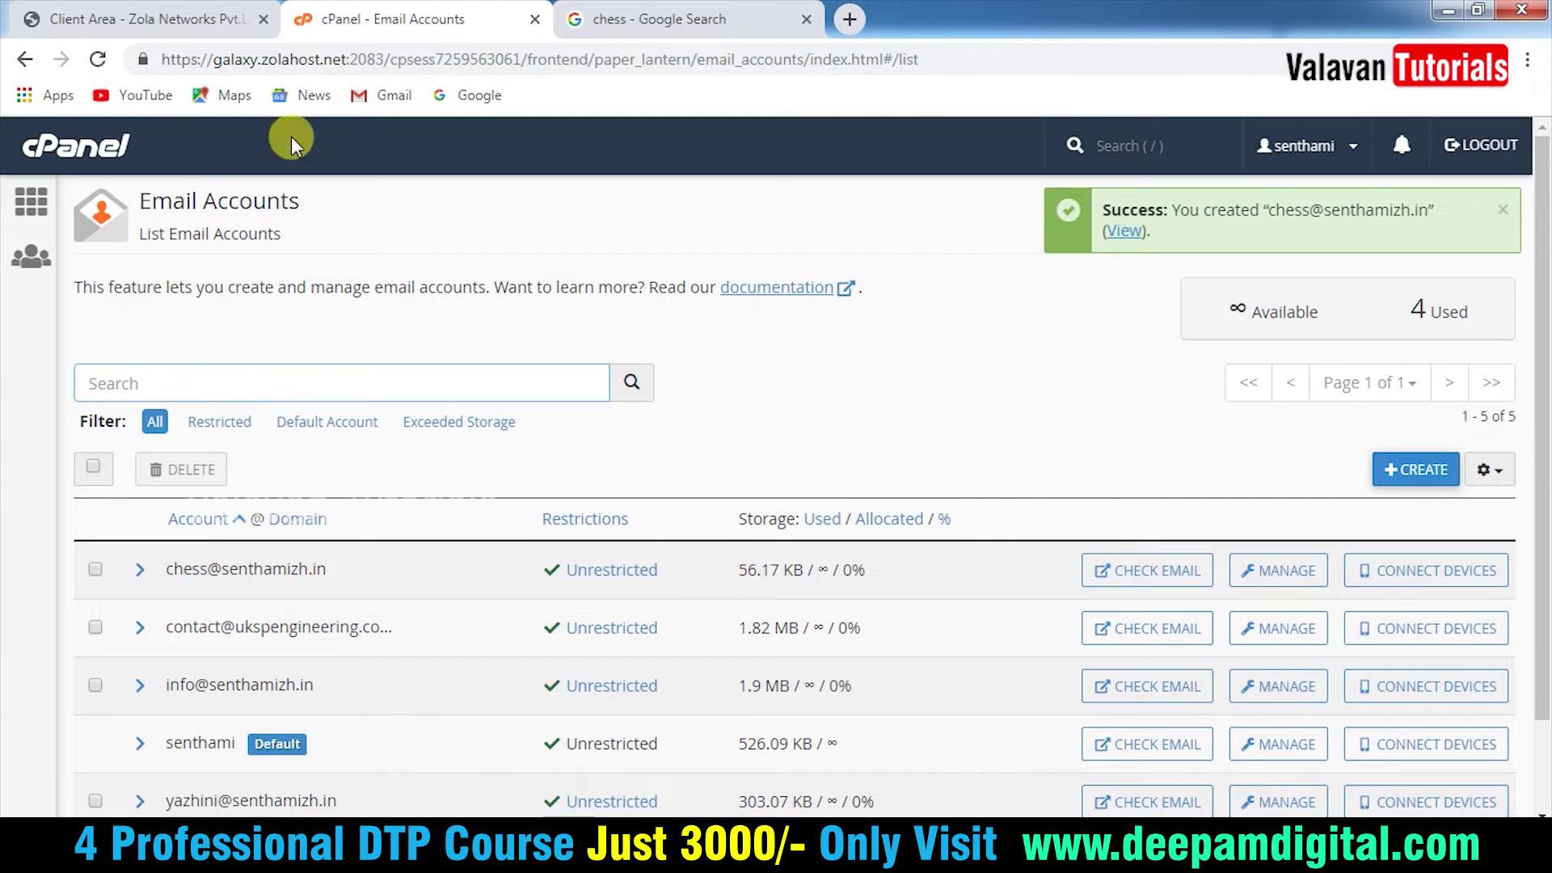
Step: Open webmail for the chess mailbox and choose Horde as the client
click(1151, 572)
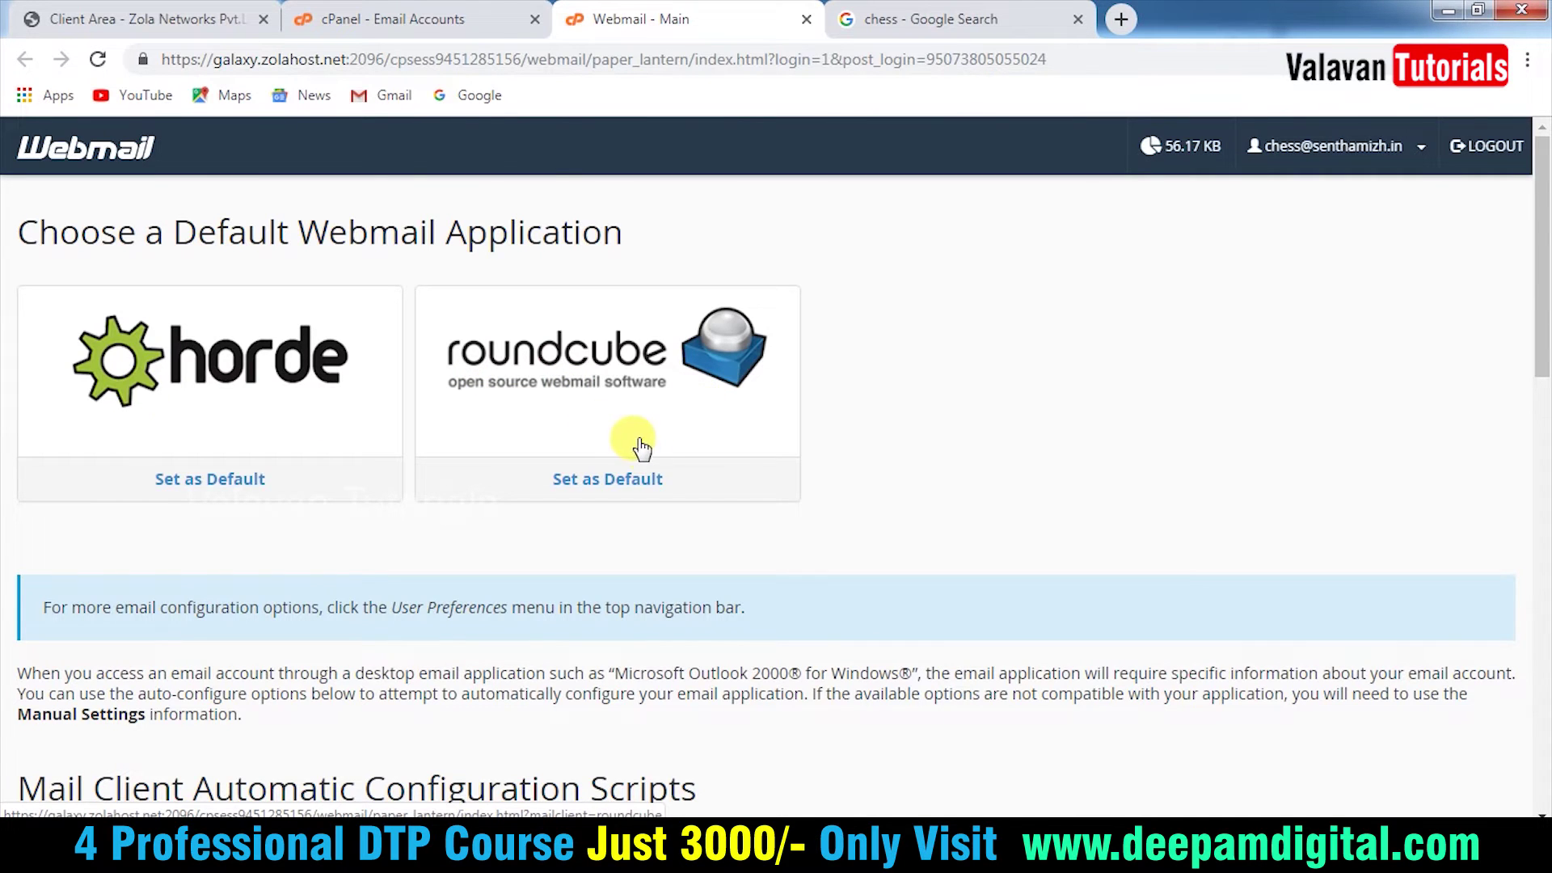
scroll(711, 535, down, 2)
scroll(711, 535, down, 3)
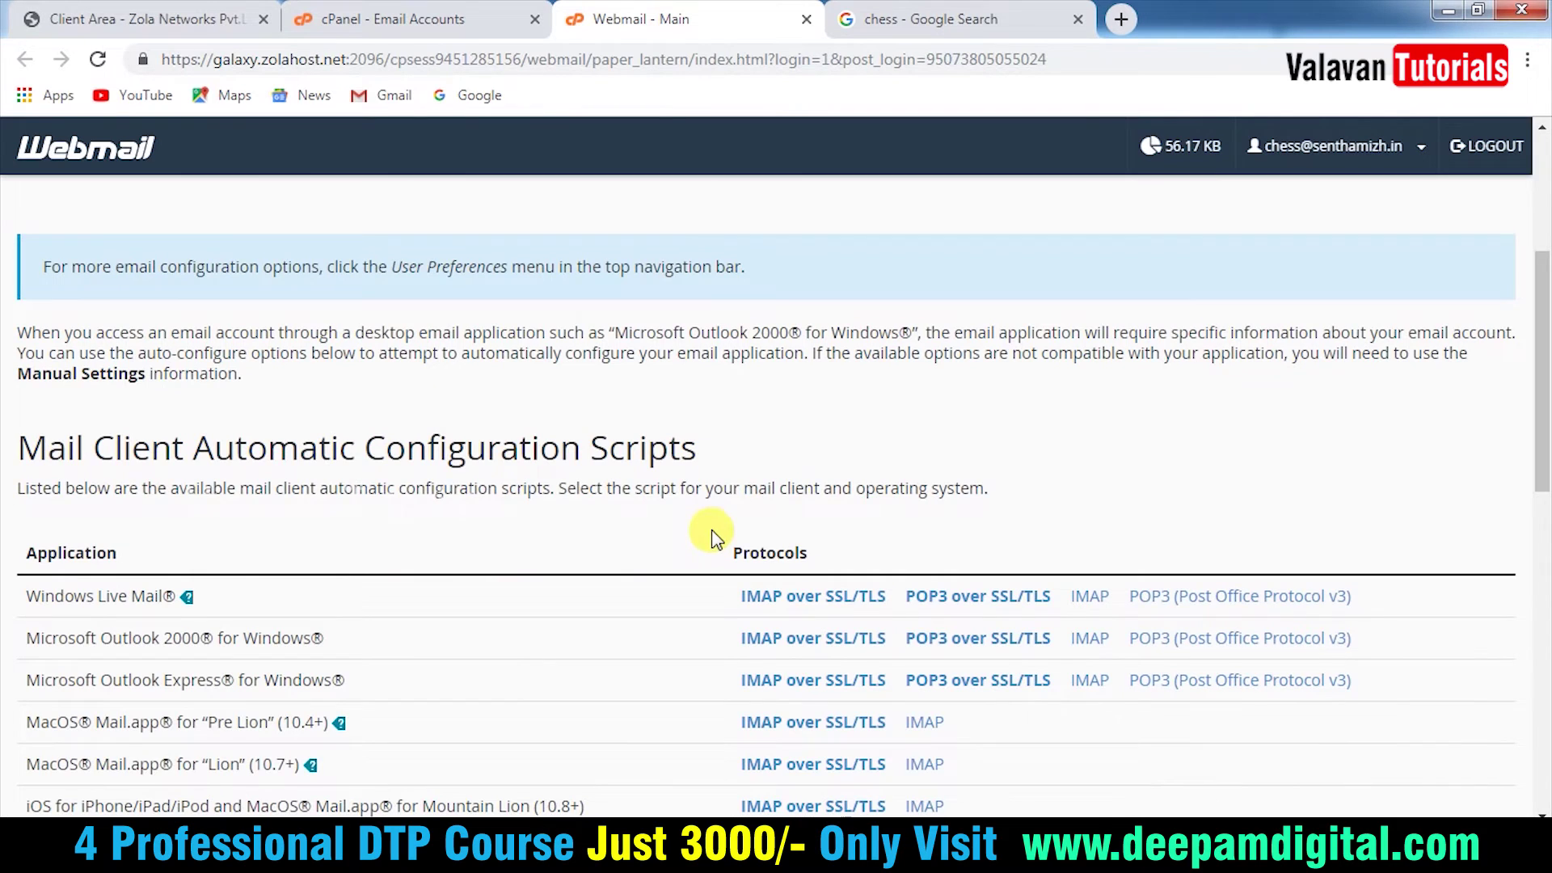
scroll(717, 537, down, 2)
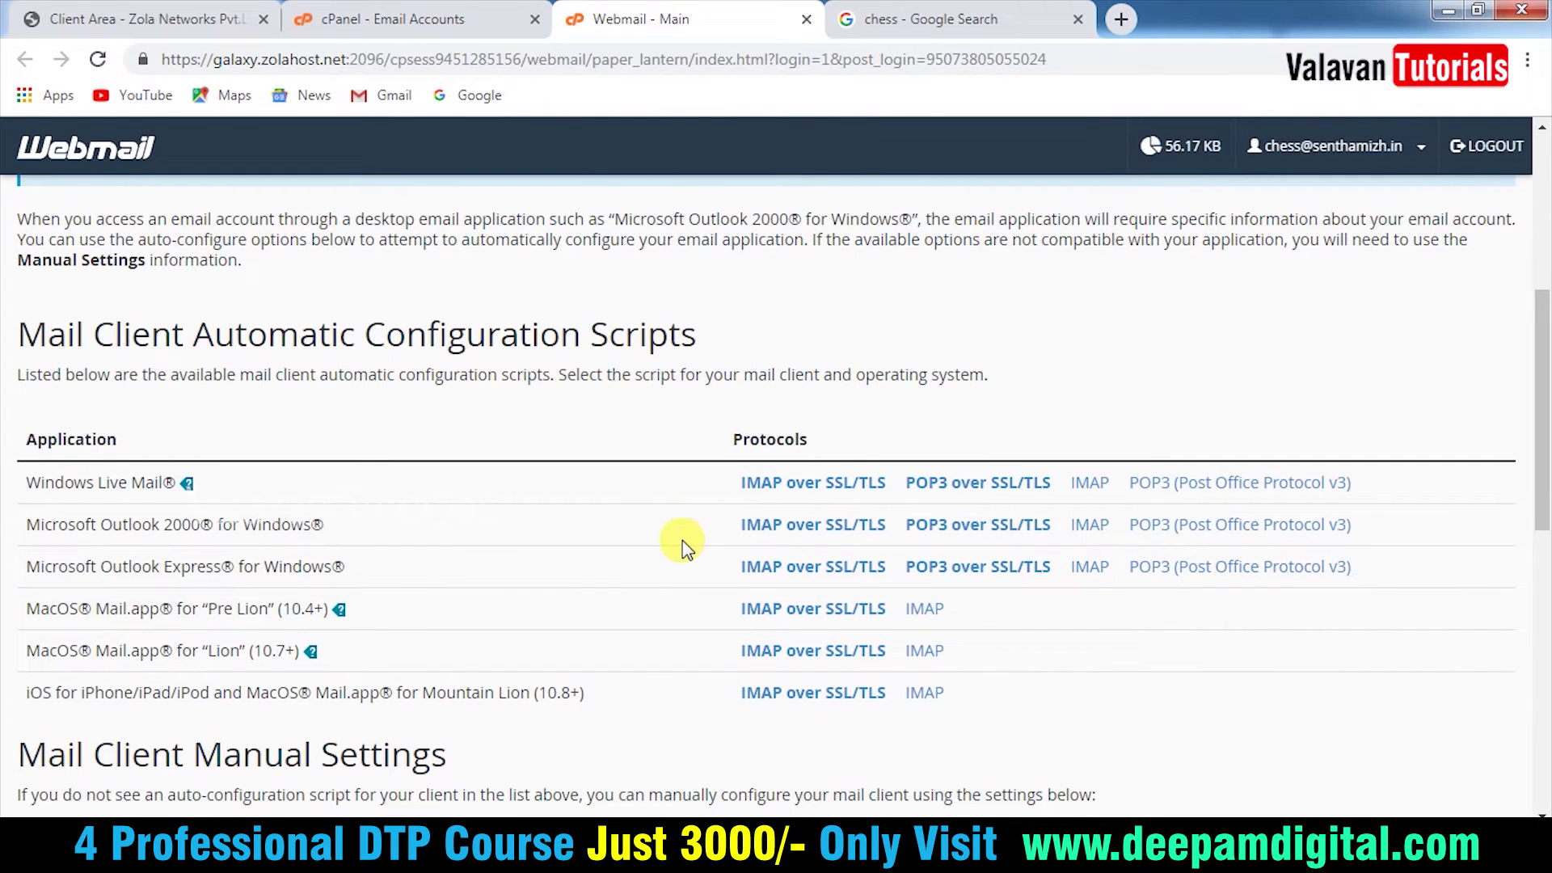
scroll(498, 545, down, 5)
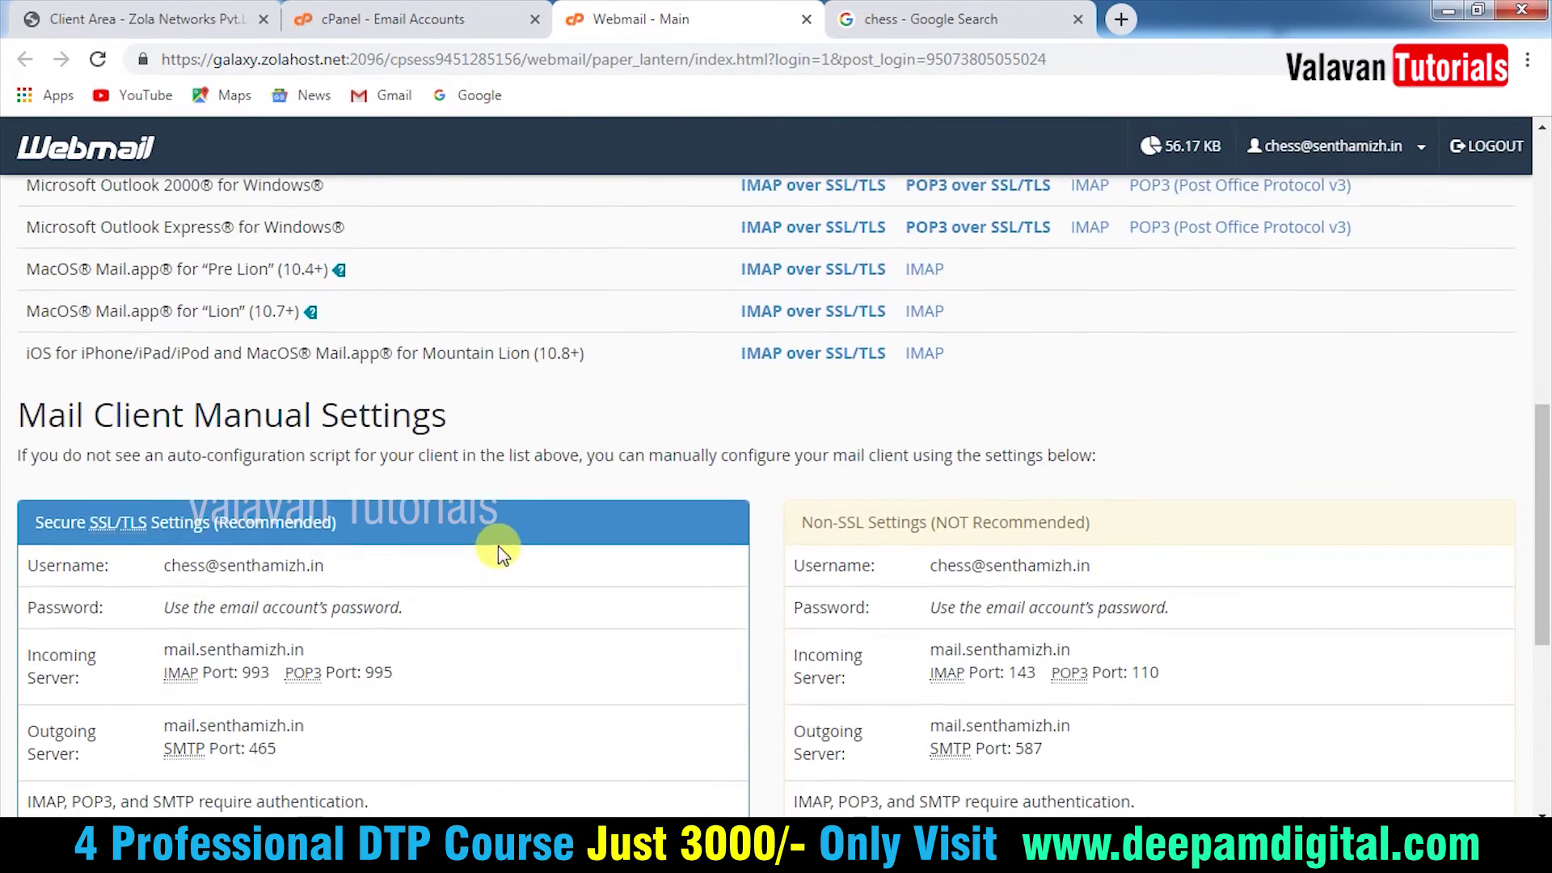
scroll(498, 546, up, 10)
scroll(288, 585, up, 5)
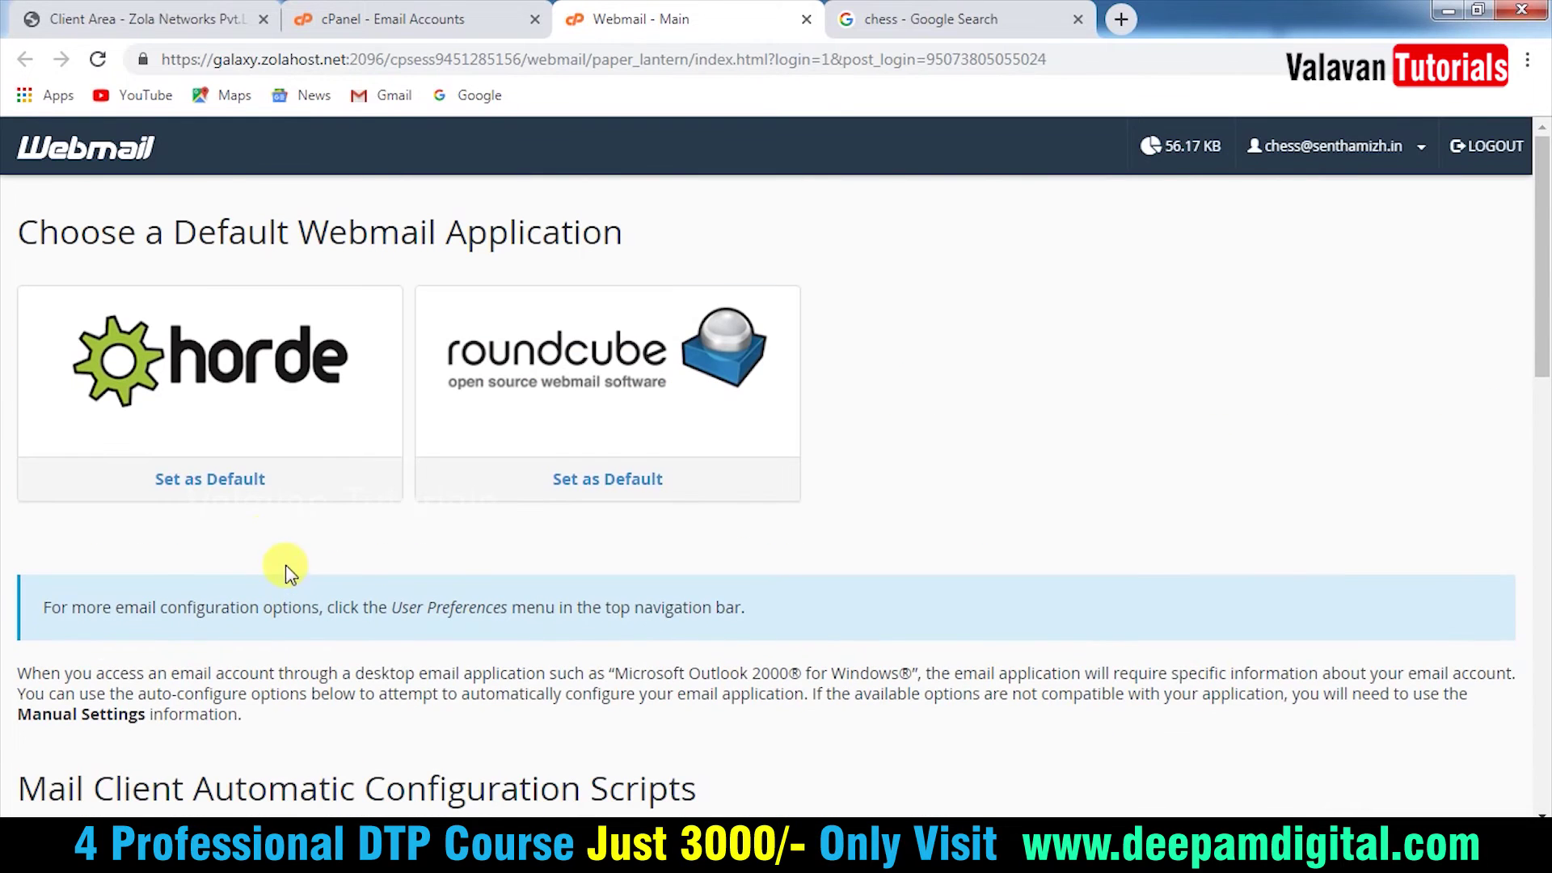
click(228, 354)
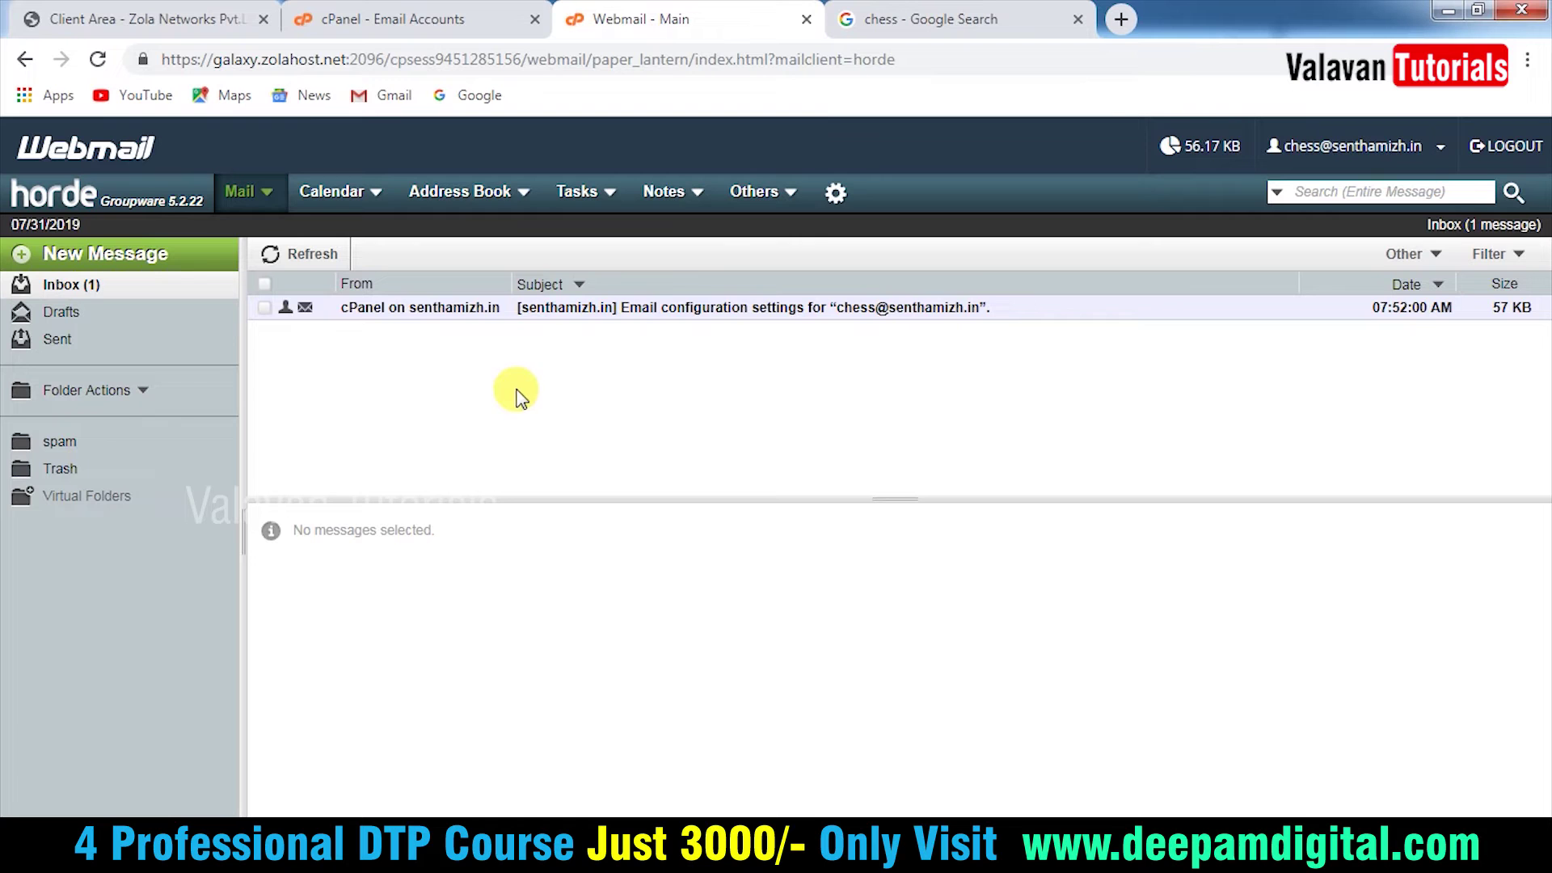
Step: Close the webmail and email-account tabs and log into cPanel again from the client area
click(806, 18)
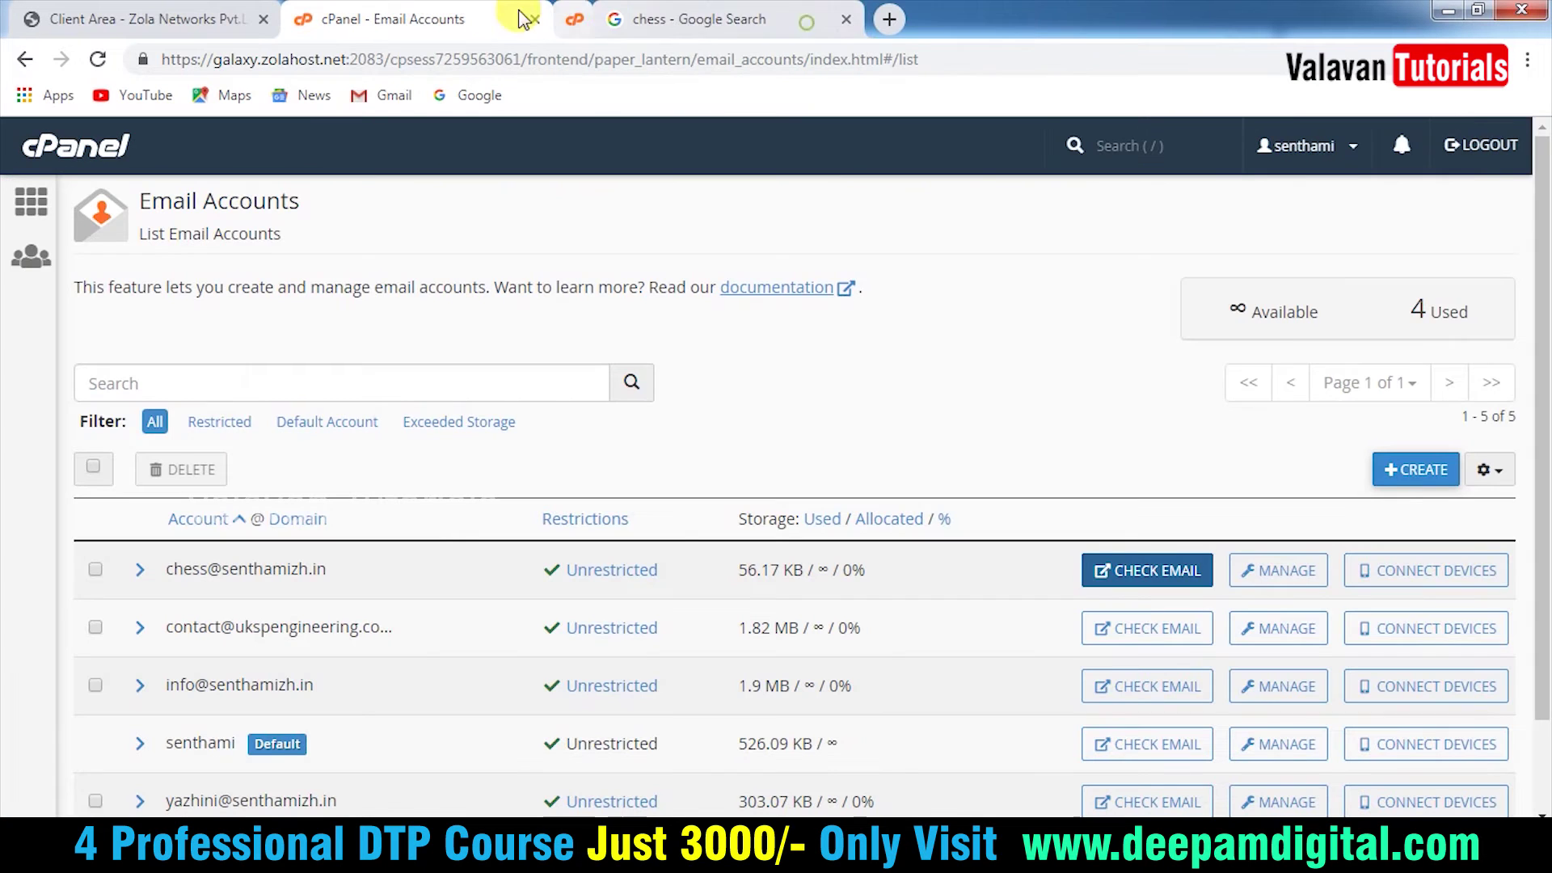
click(535, 19)
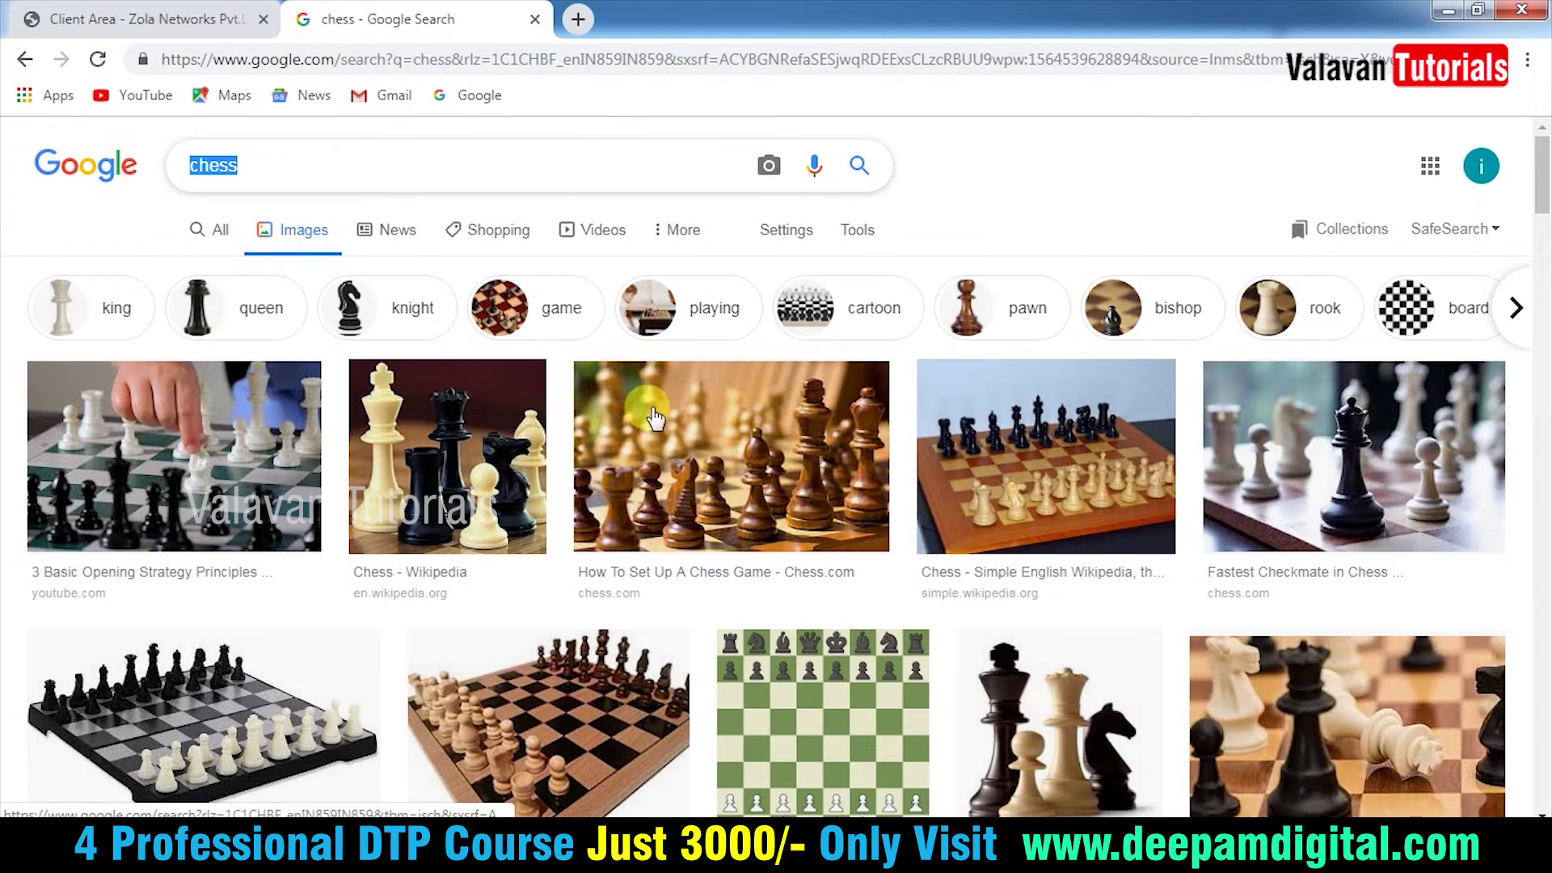
click(158, 18)
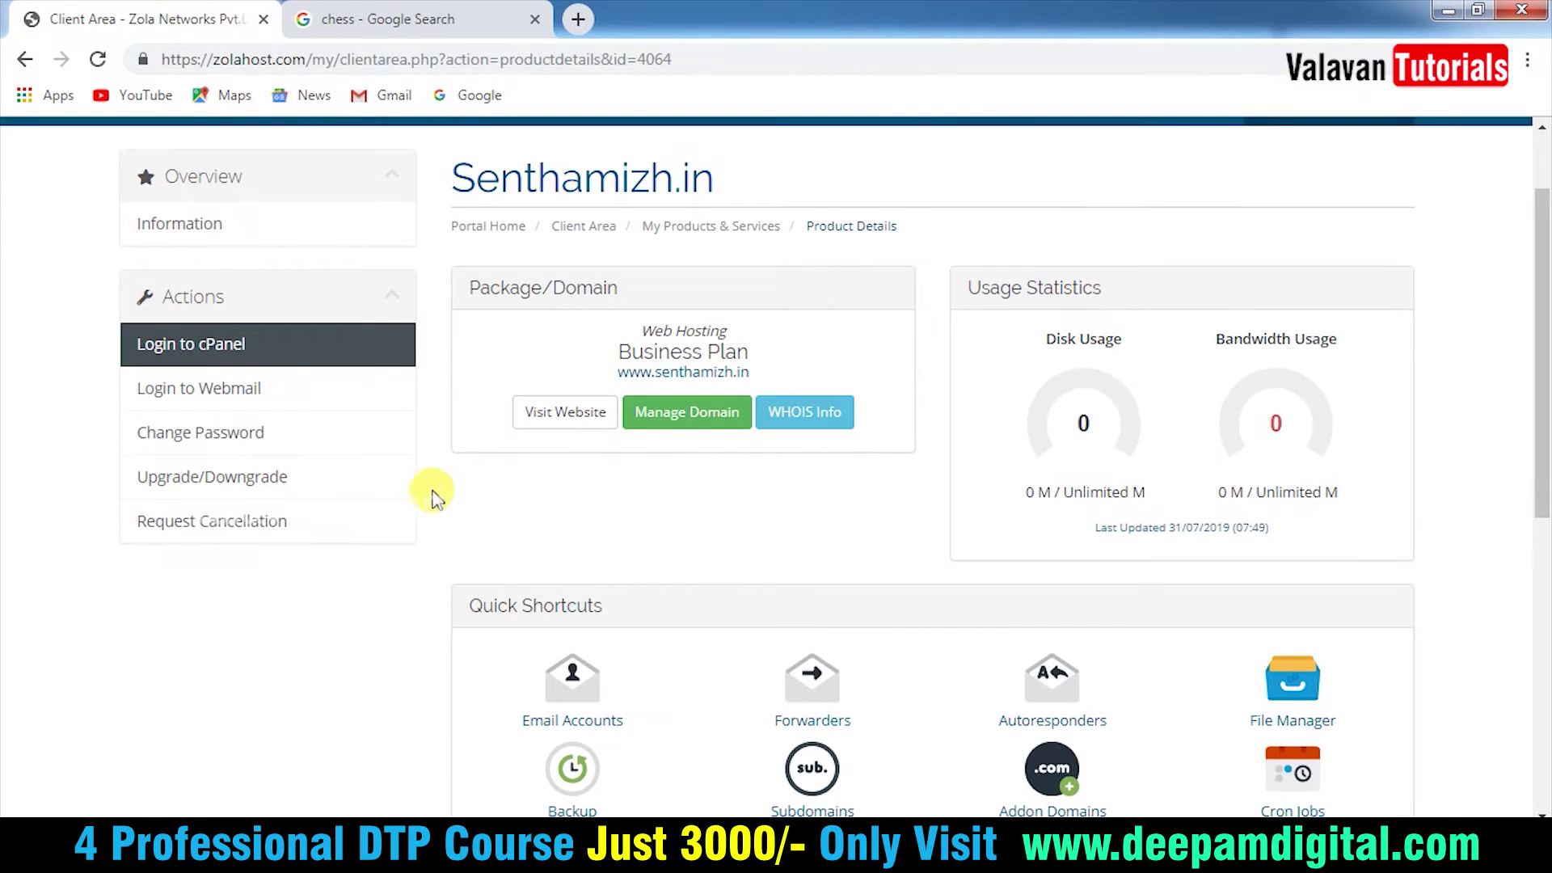
click(217, 345)
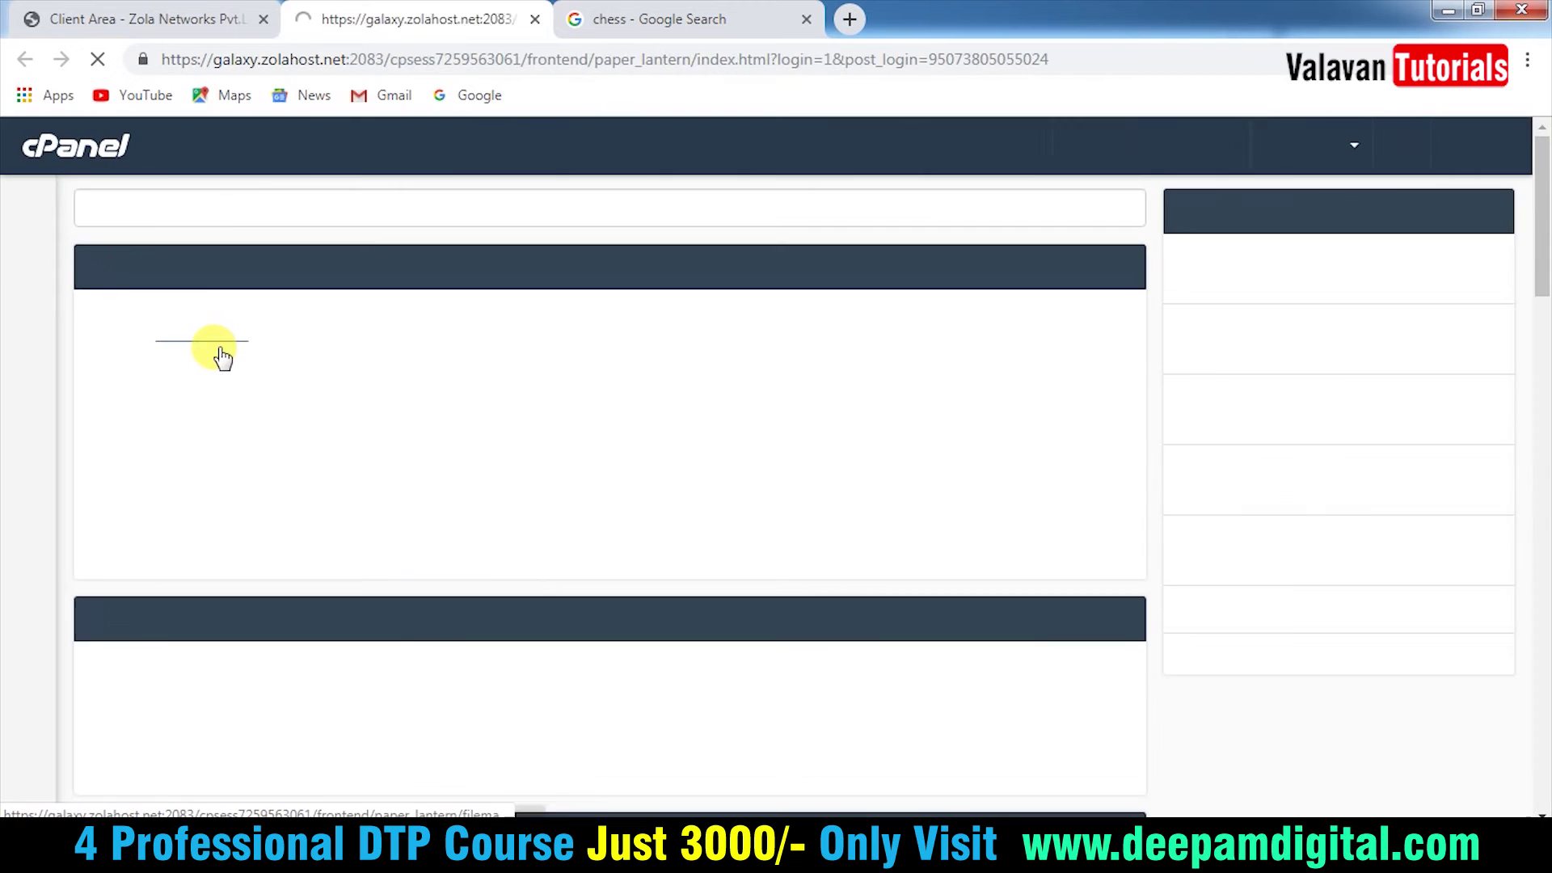
scroll(608, 483, down, 5)
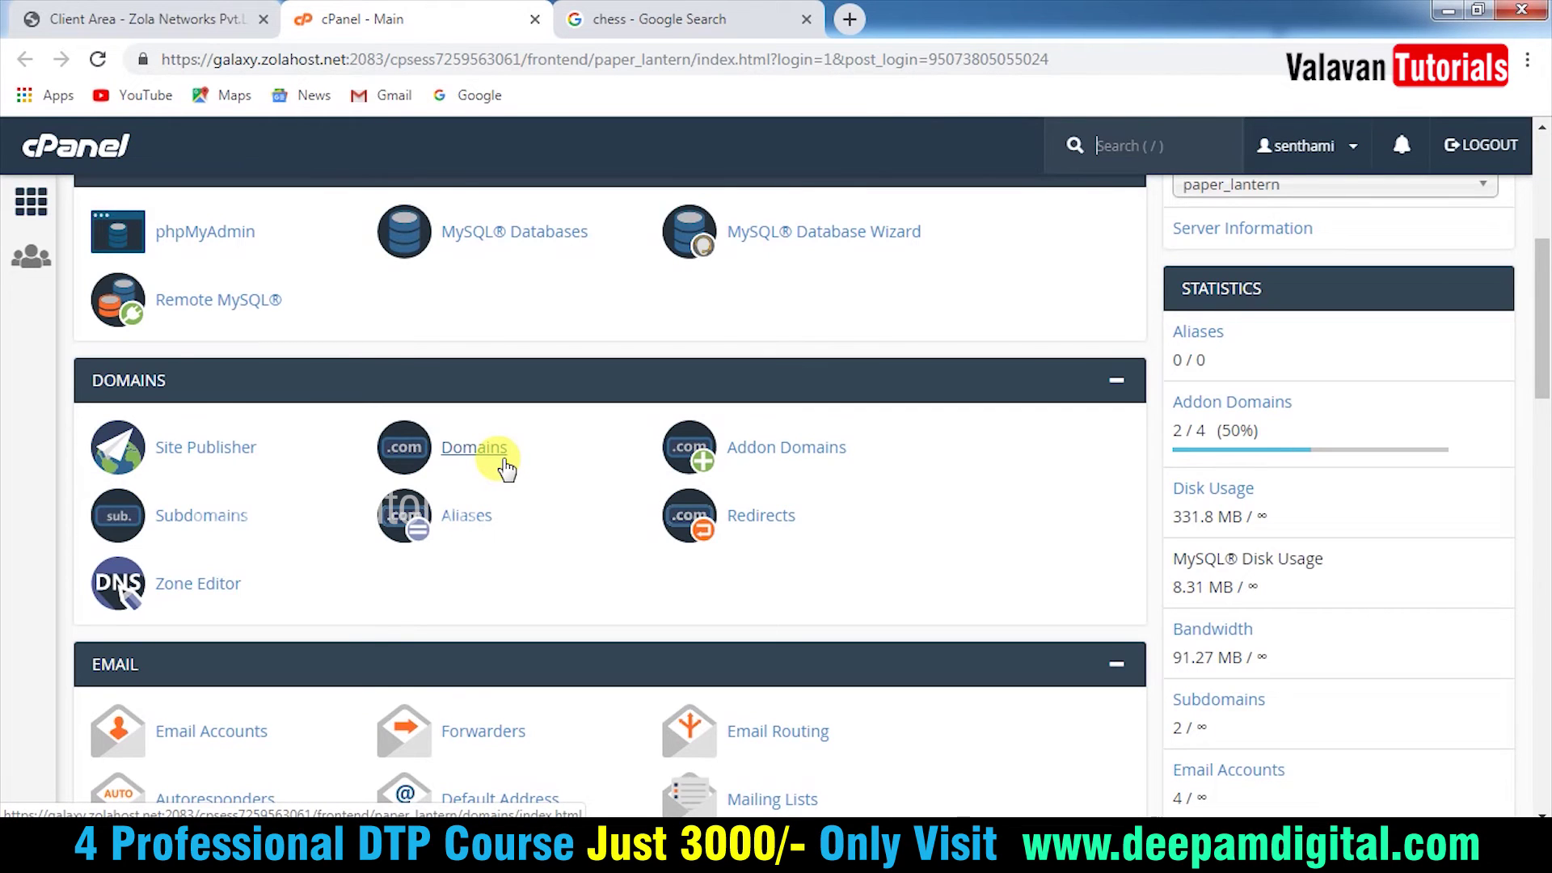
Step: Create the subdomain chess with document root /chess.senthamizh.in
click(214, 516)
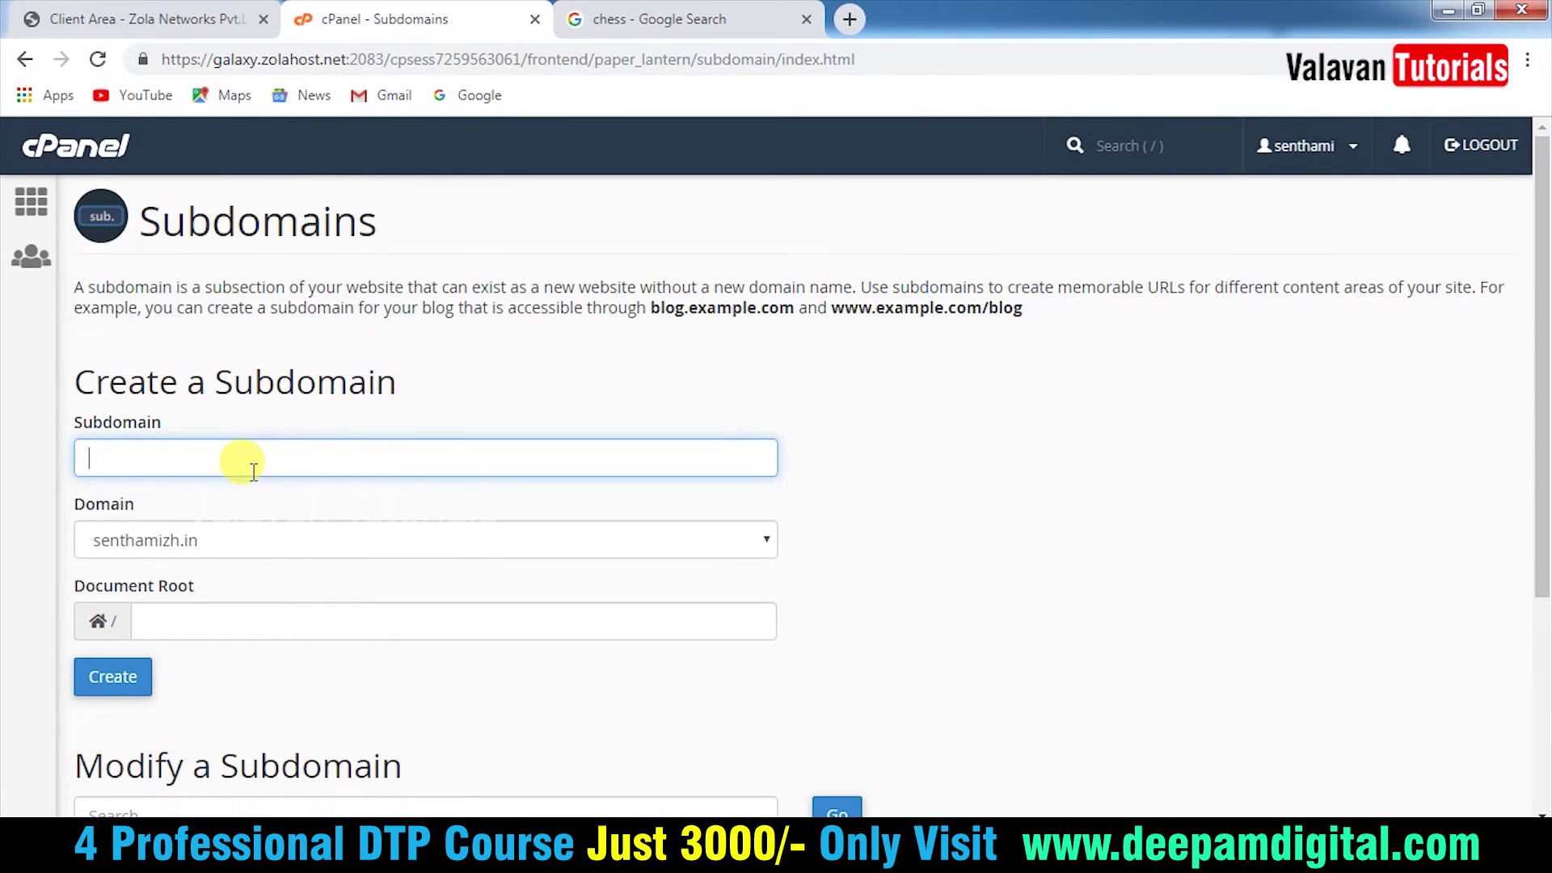
text(chess)
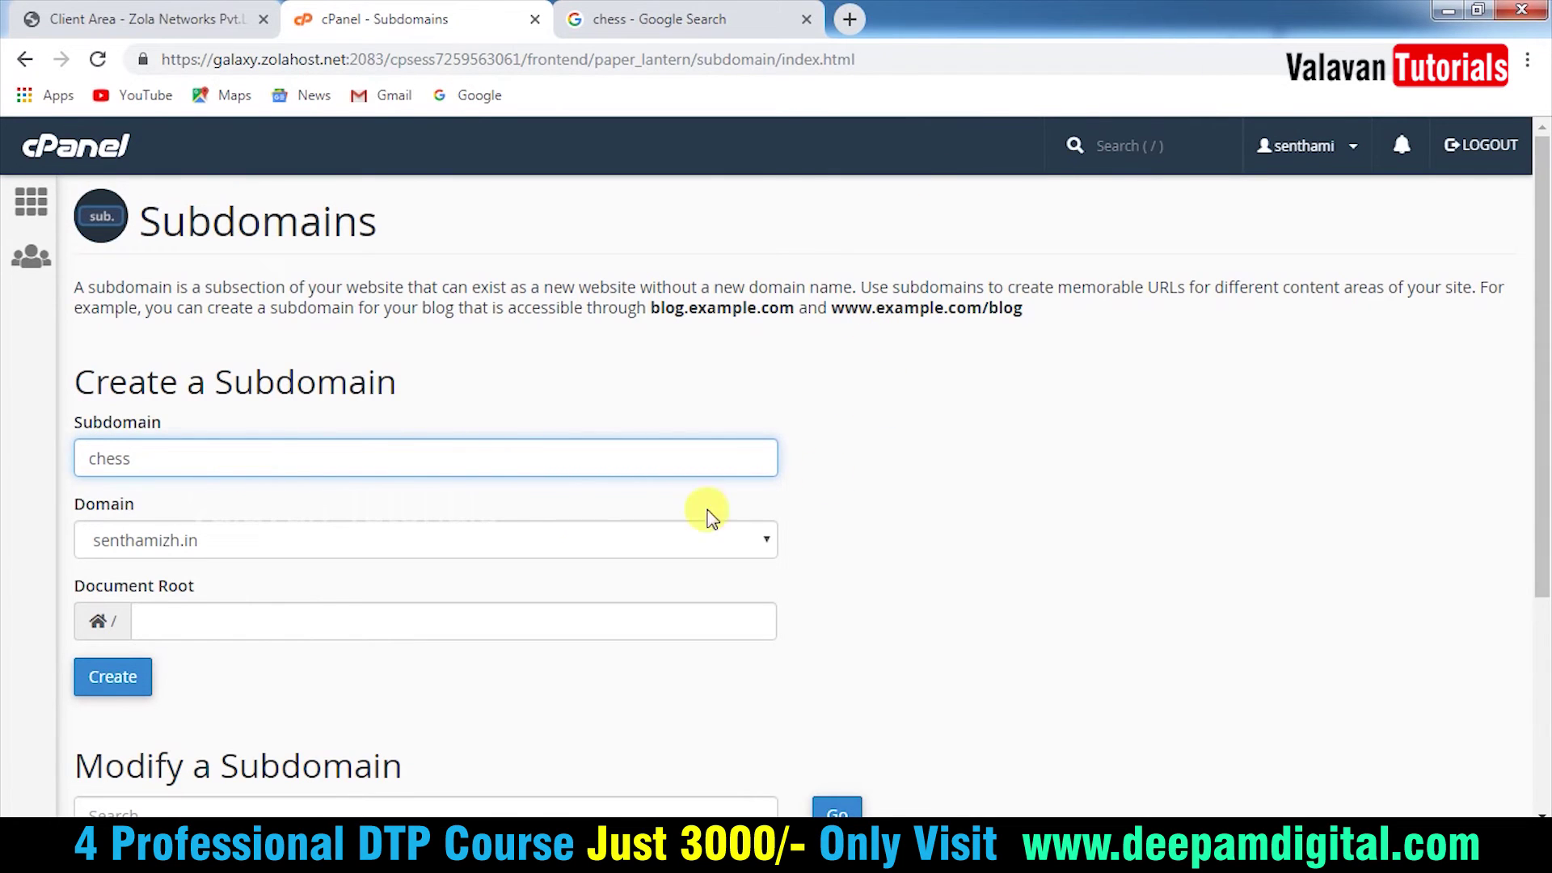
click(953, 536)
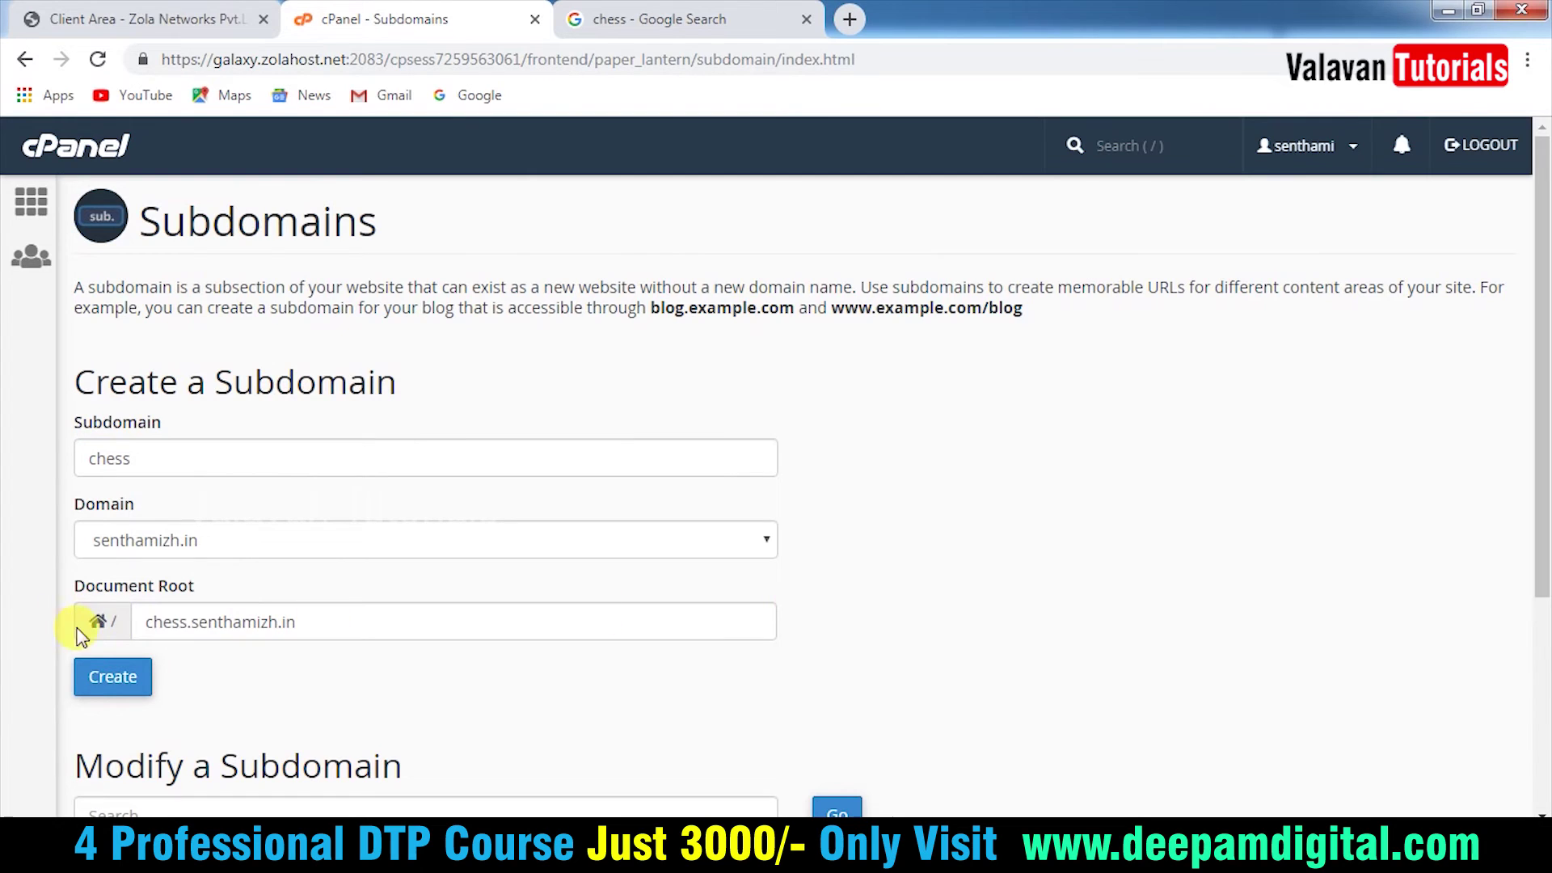
scroll(849, 621, down, 1)
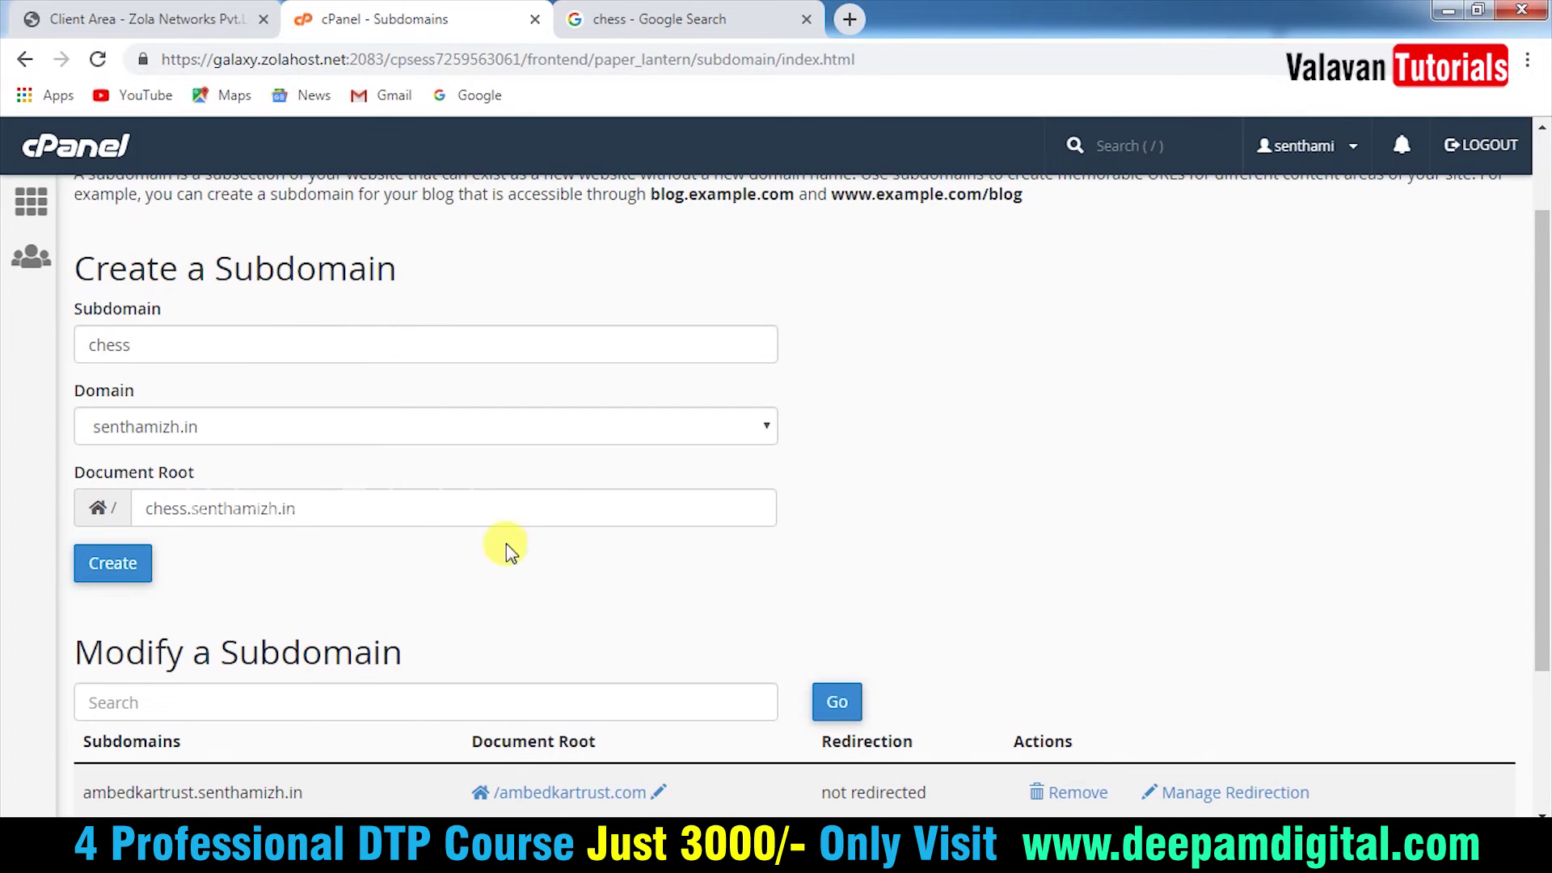
scroll(364, 517, down, 1)
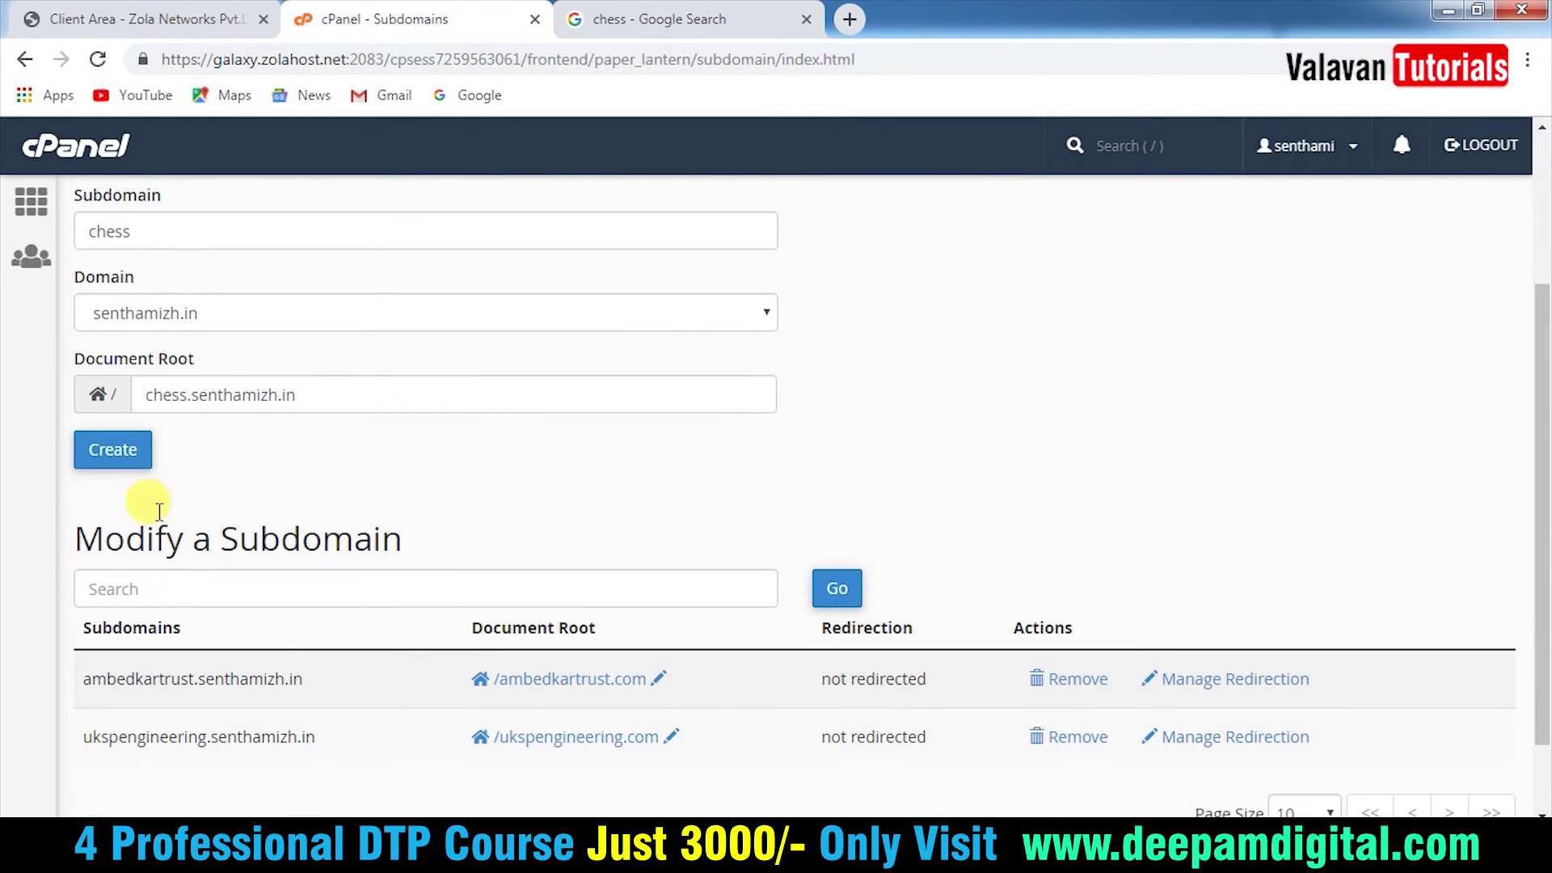
click(123, 462)
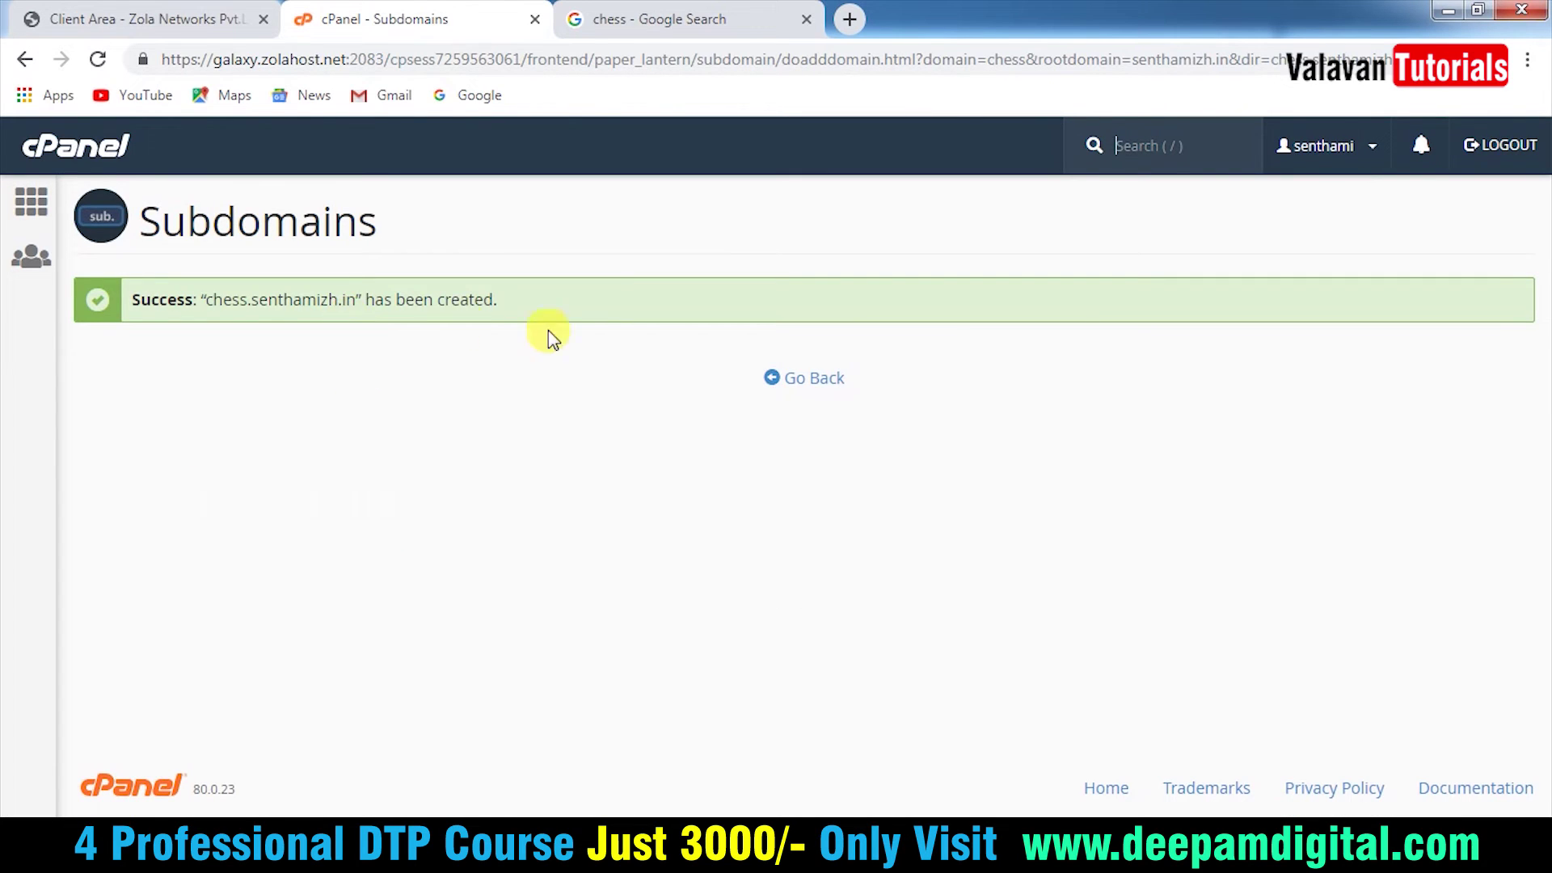
Step: Check the subdomain list, then return to the ZolaHost client area tab
click(798, 383)
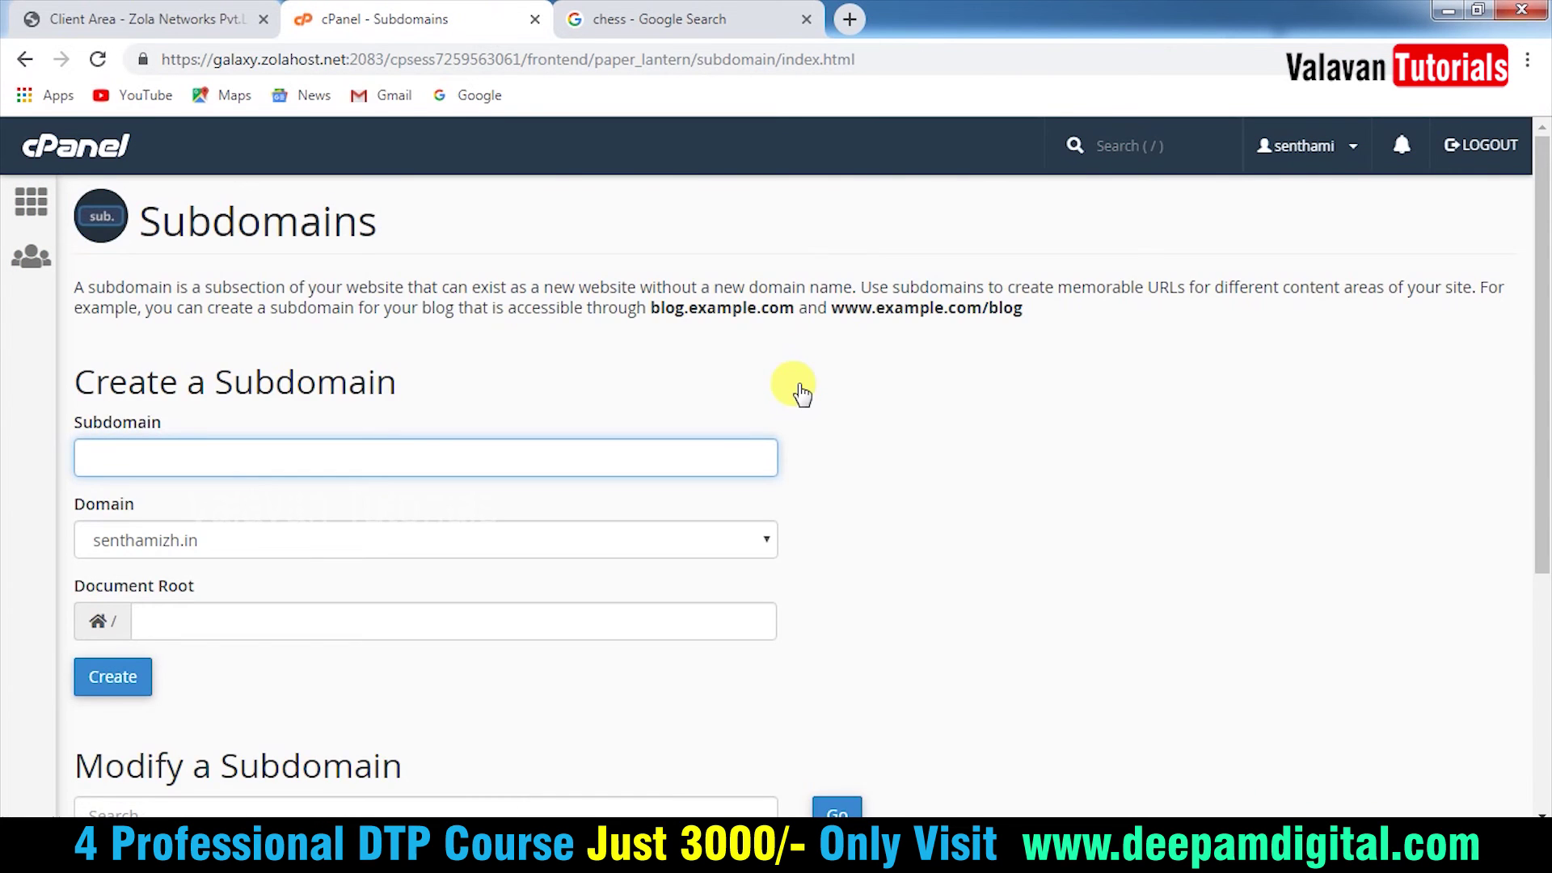
scroll(808, 445, down, 5)
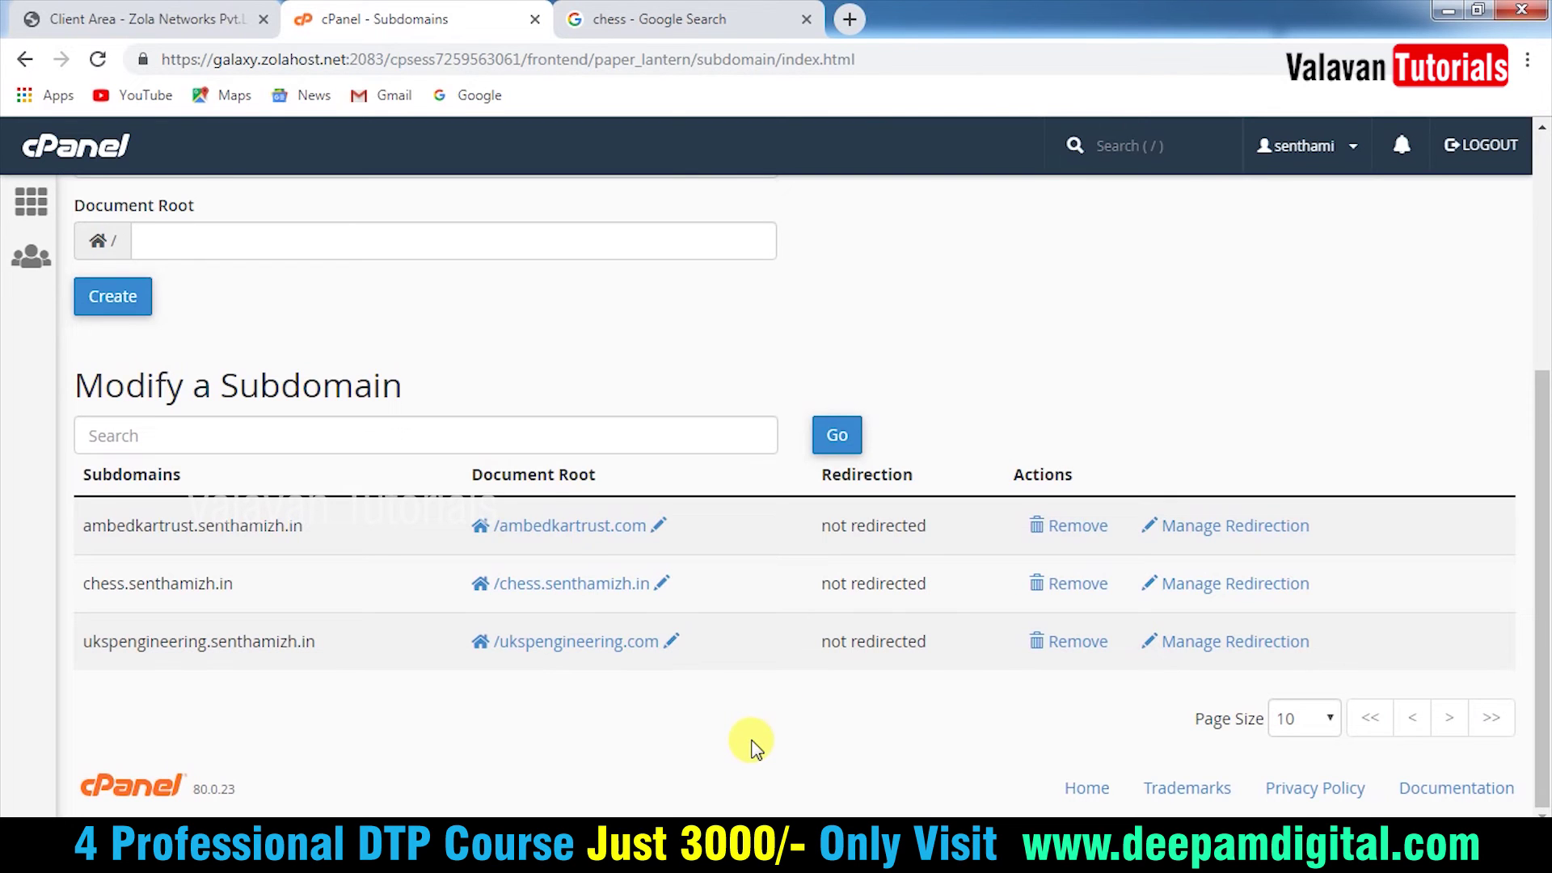
click(105, 17)
scroll(804, 623, down, 5)
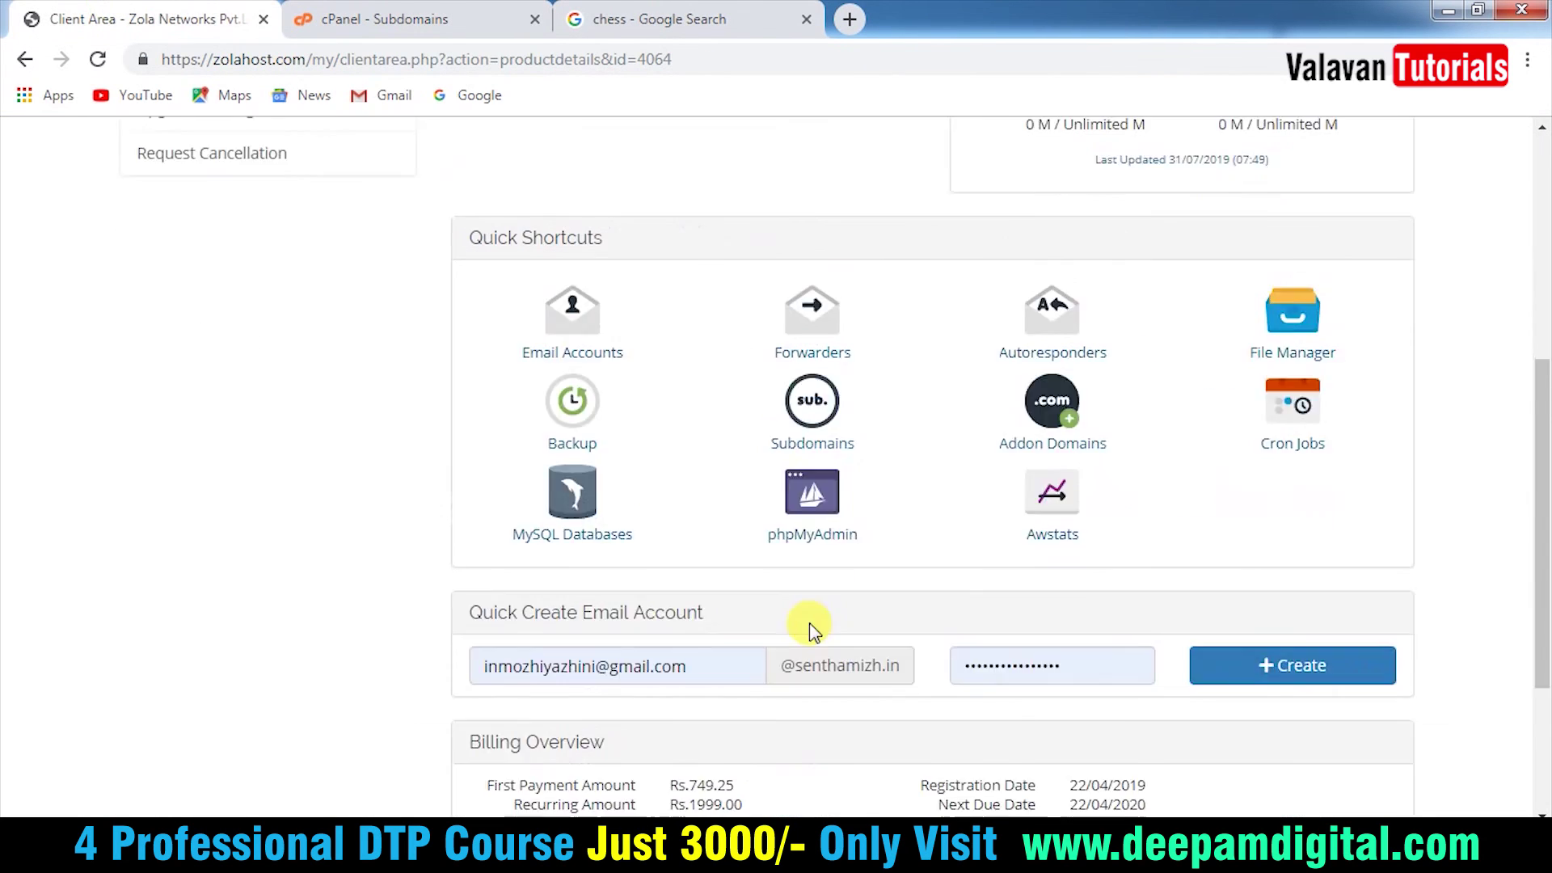
scroll(530, 371, up, 7)
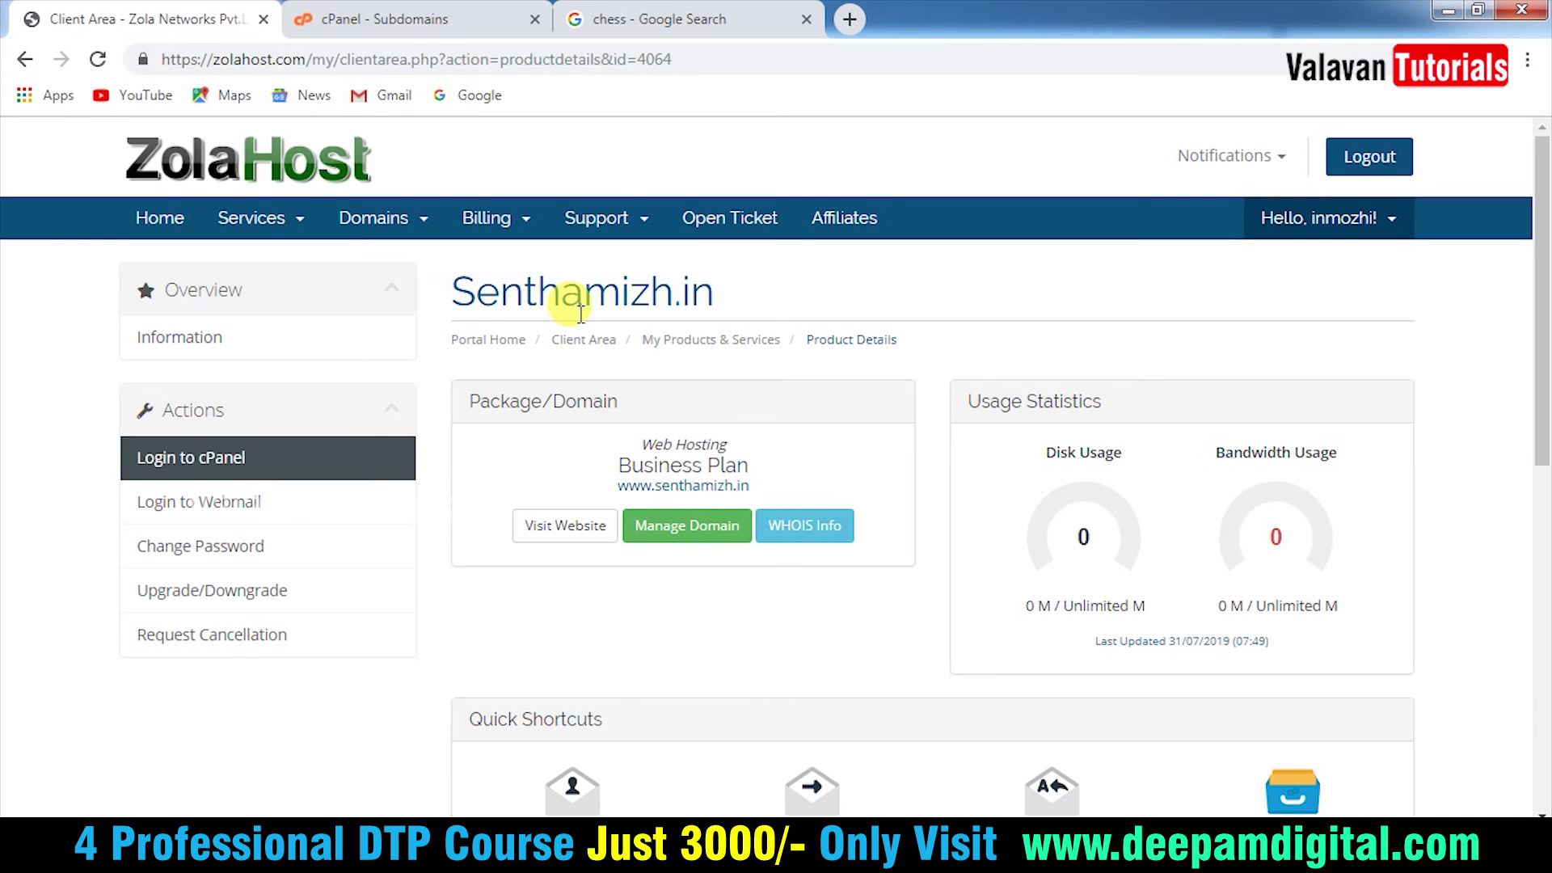
mouse_move(997, 811)
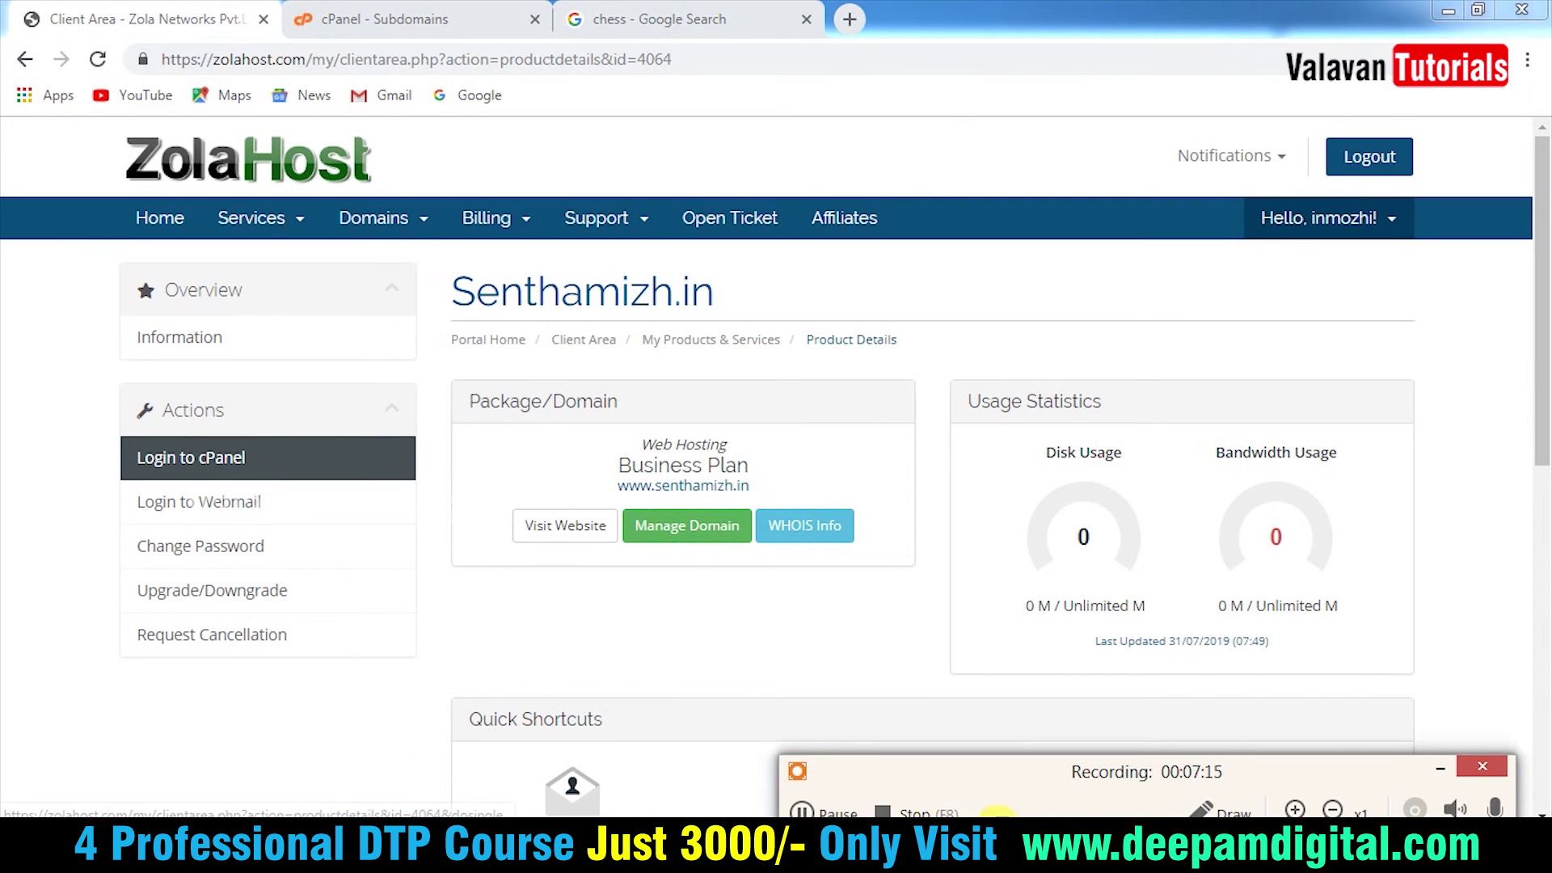